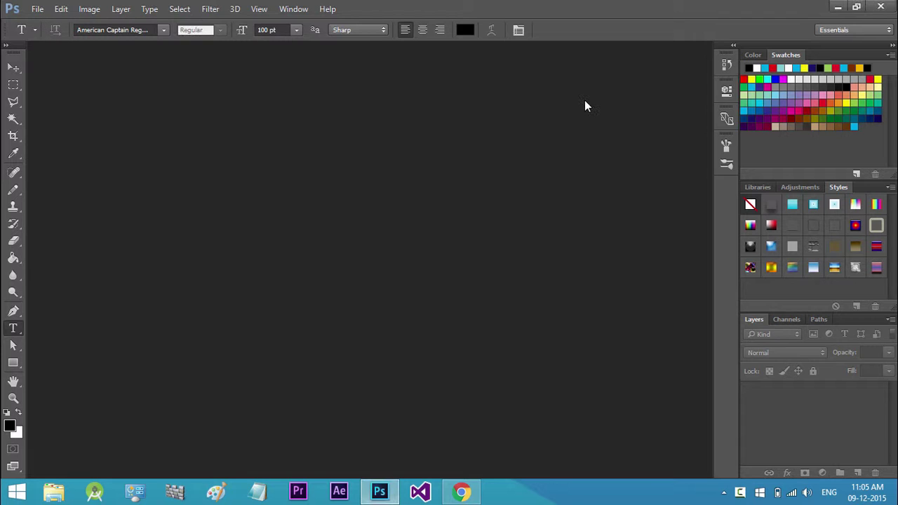
- Open the New document dialog with Ctrl+N
key("ctrl+n")
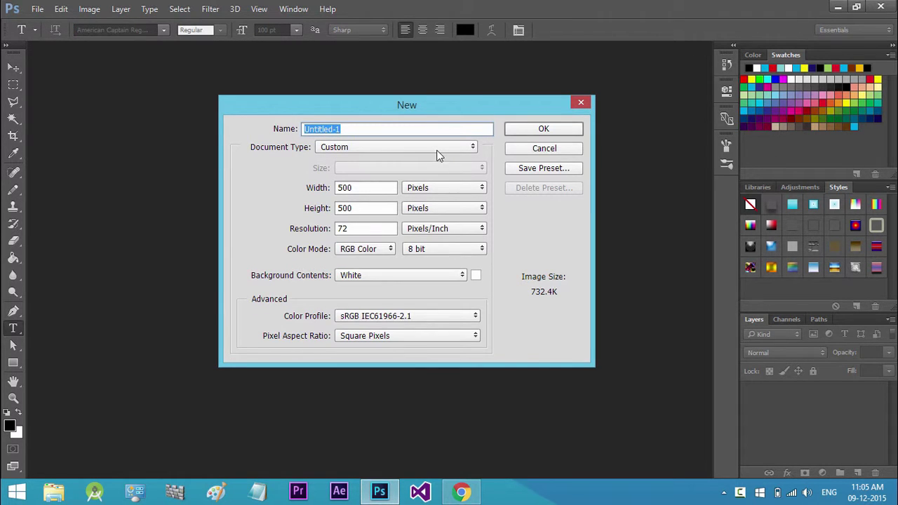
- Create a 1920 × 1080 Film & Video document using the HDTV 1080p/29.97 preset
left_click(435, 149)
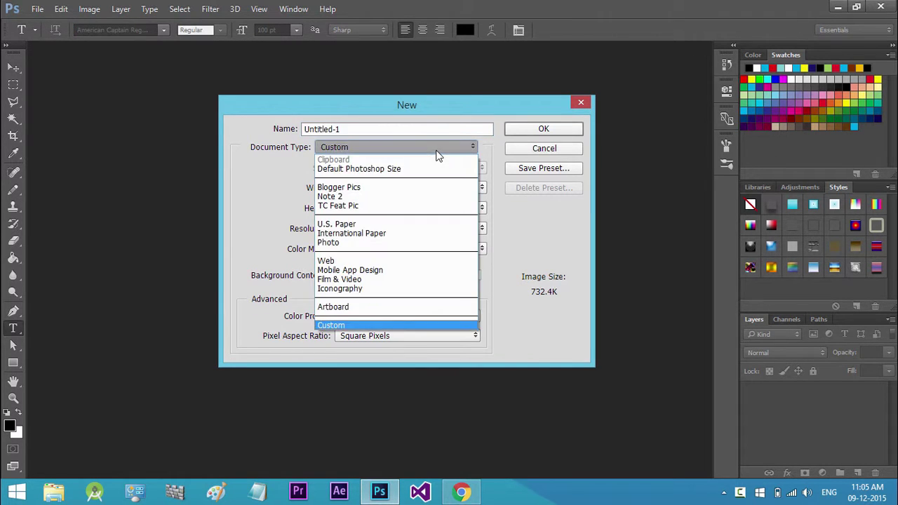
left_click(364, 281)
left_click(408, 168)
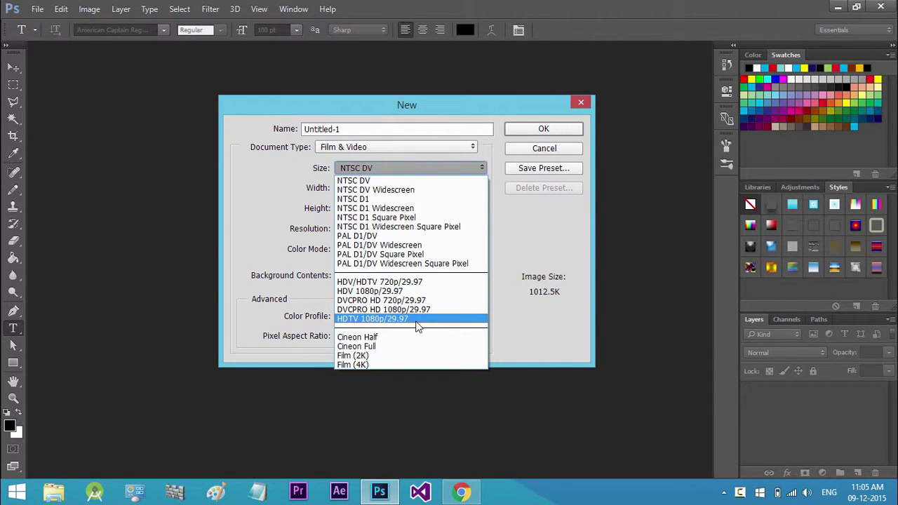
left_click(416, 320)
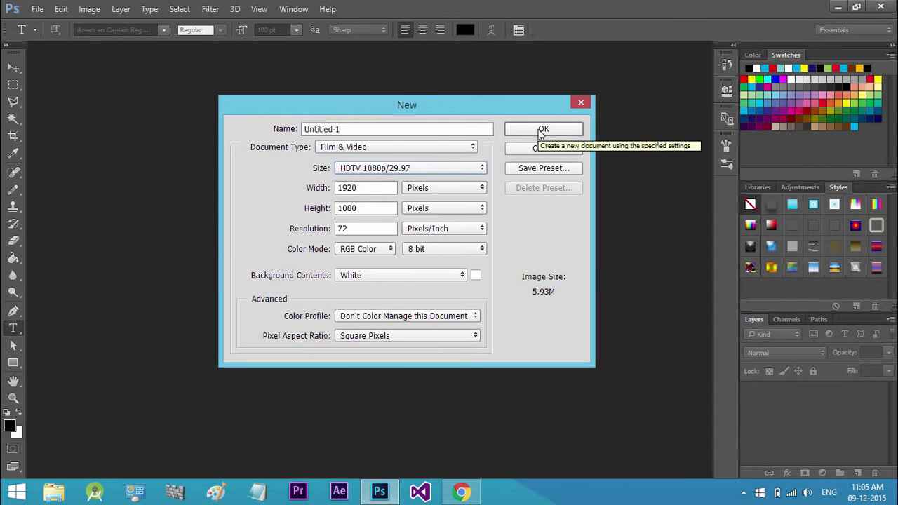
left_click(538, 129)
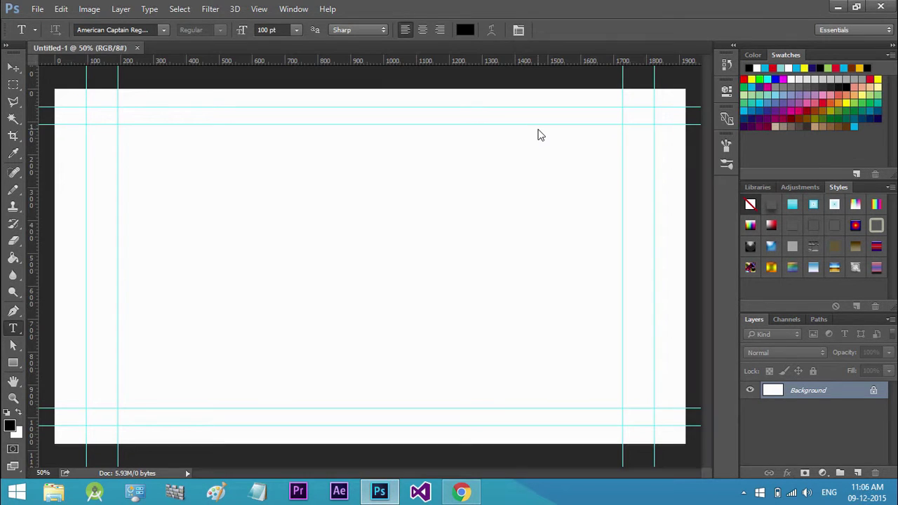
- Fill the canvas black and type the title TECHCYBO in cyan near the top left
left_click(538, 176)
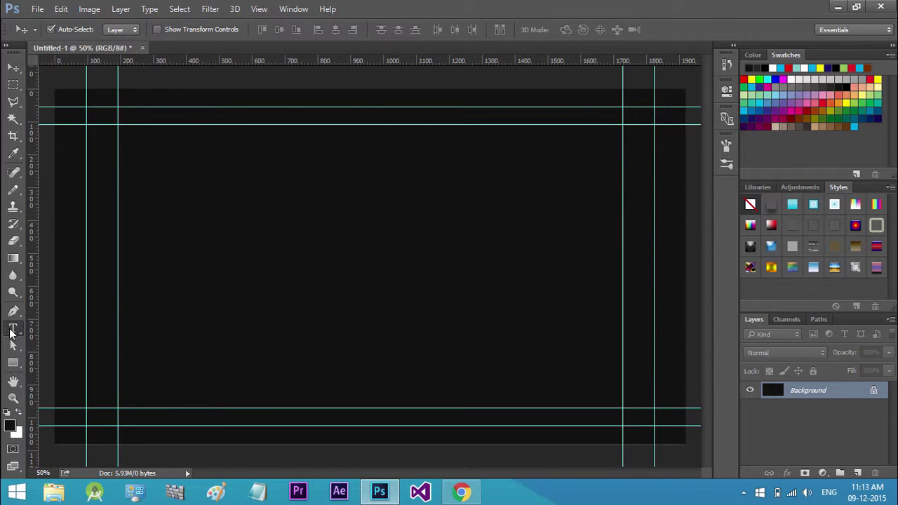
left_click(13, 327)
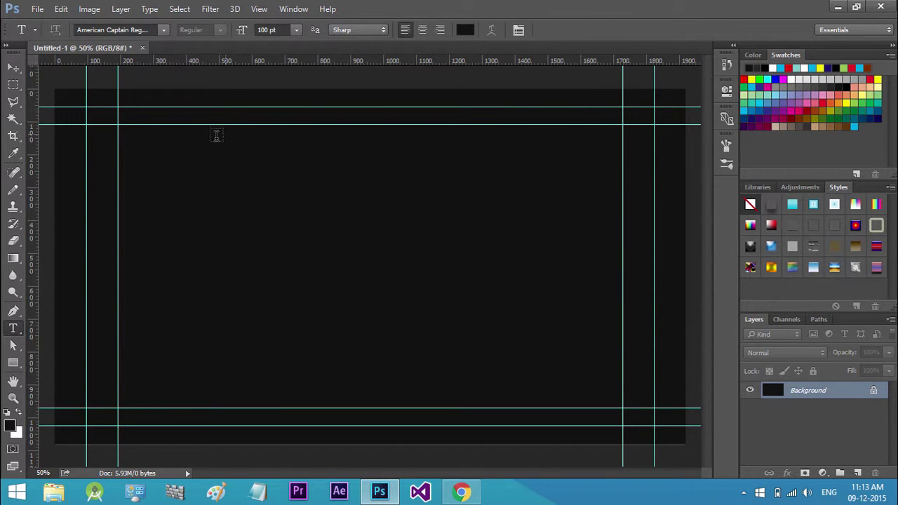
left_click(177, 169)
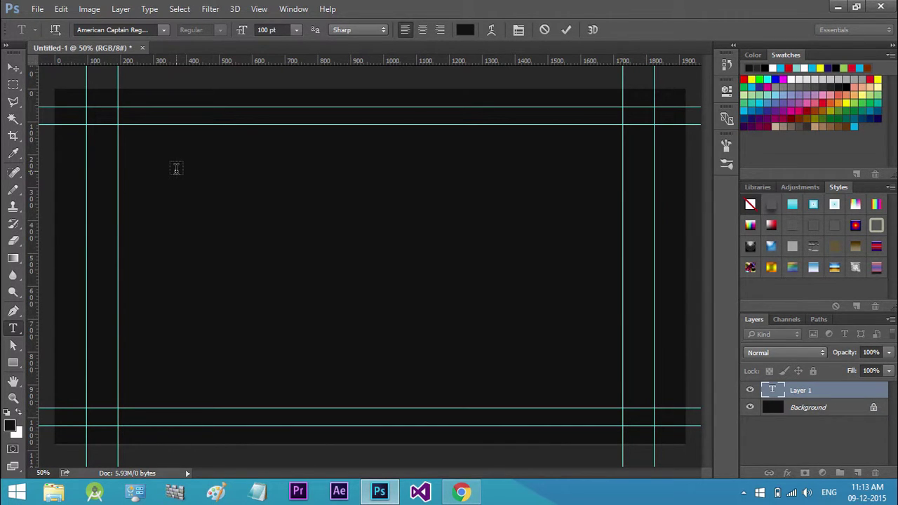
type("THE")
key("BackSpace")
key("BackSpace")
key("BackSpace")
left_click(11, 430)
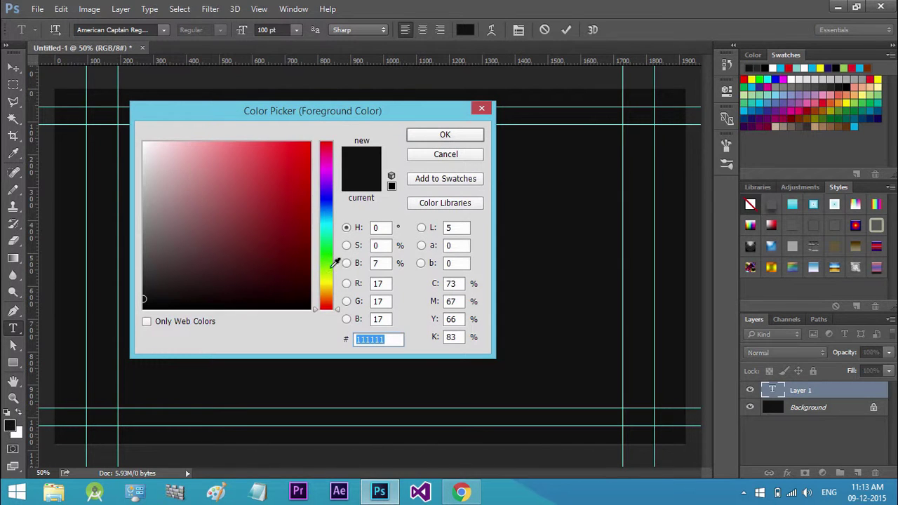
left_click(466, 154)
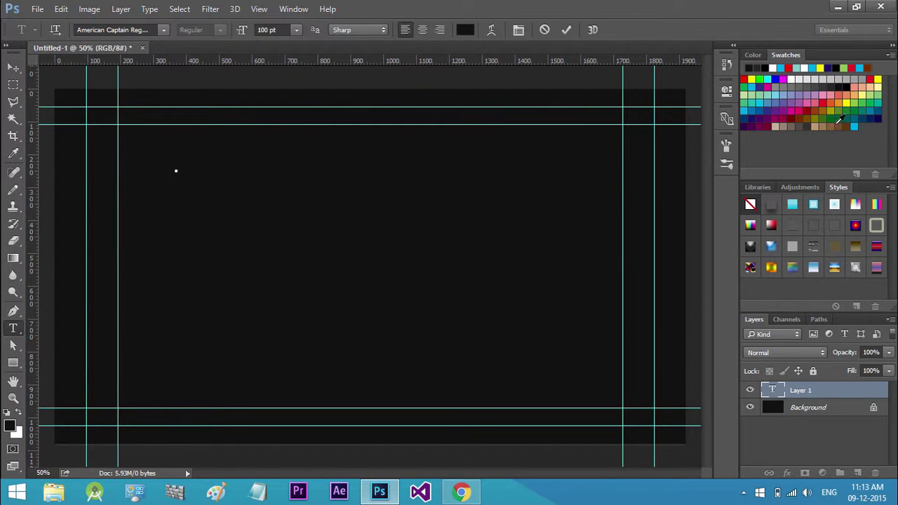
left_click(854, 125)
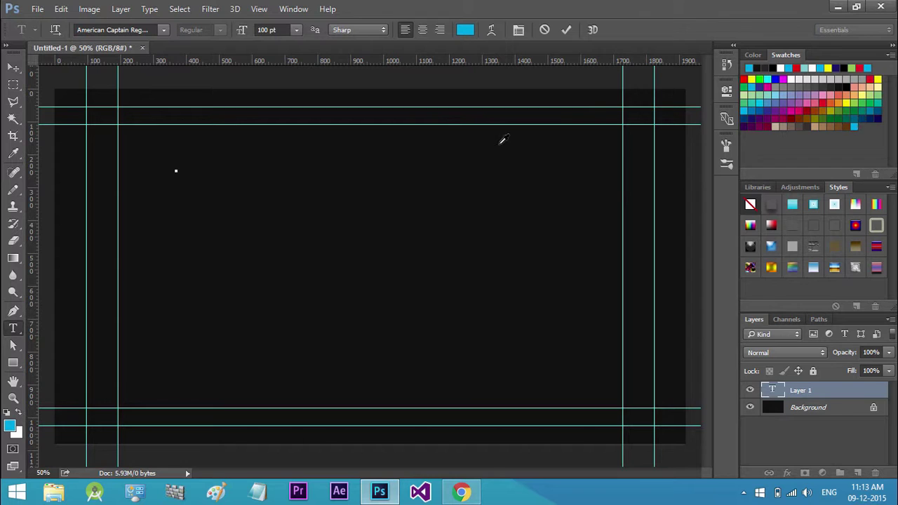
type("TE")
type("CHC")
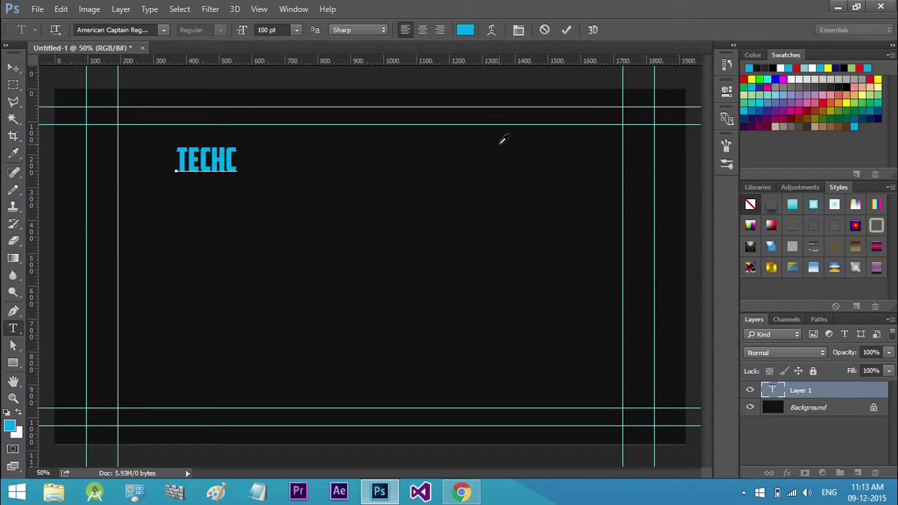
type("YBO")
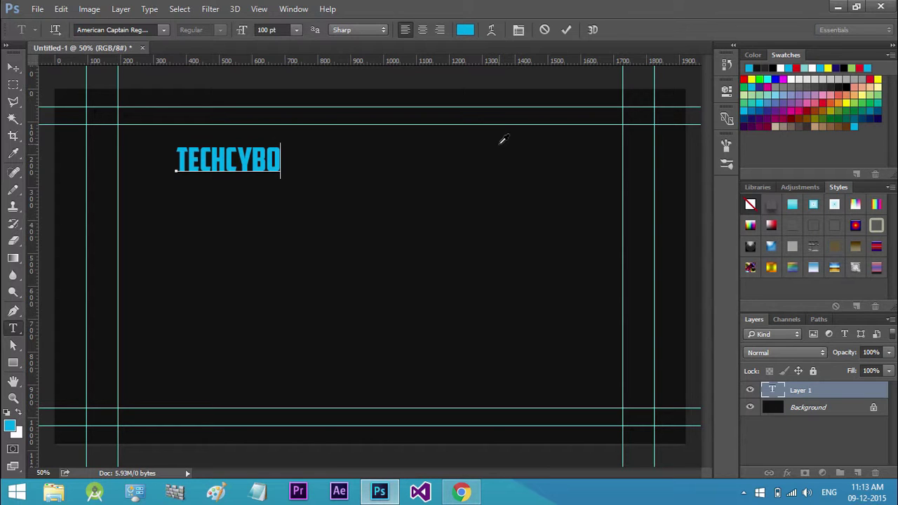
- Make the CYBO letters white, keep the title at 100 pt, and commit it
key("shift+Left")
key("shift+Left")
key("shift+Left")
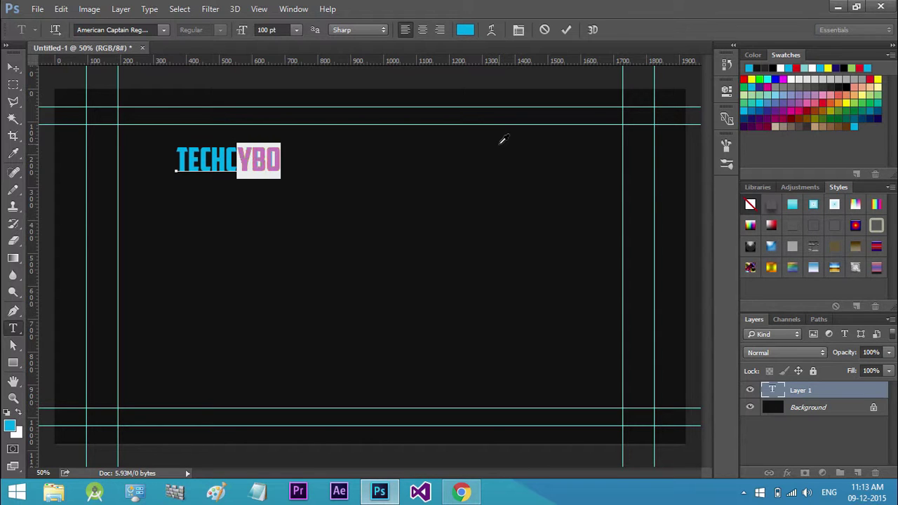
key("shift+Left")
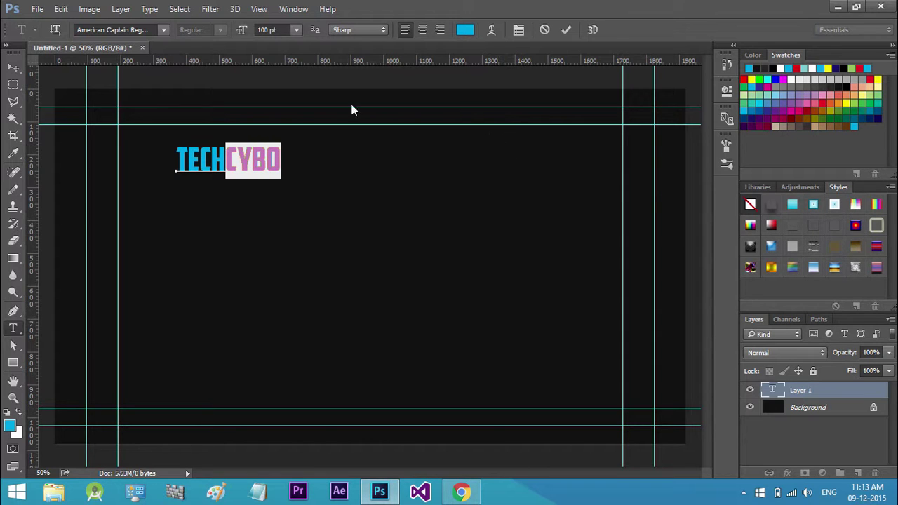
left_click(18, 417)
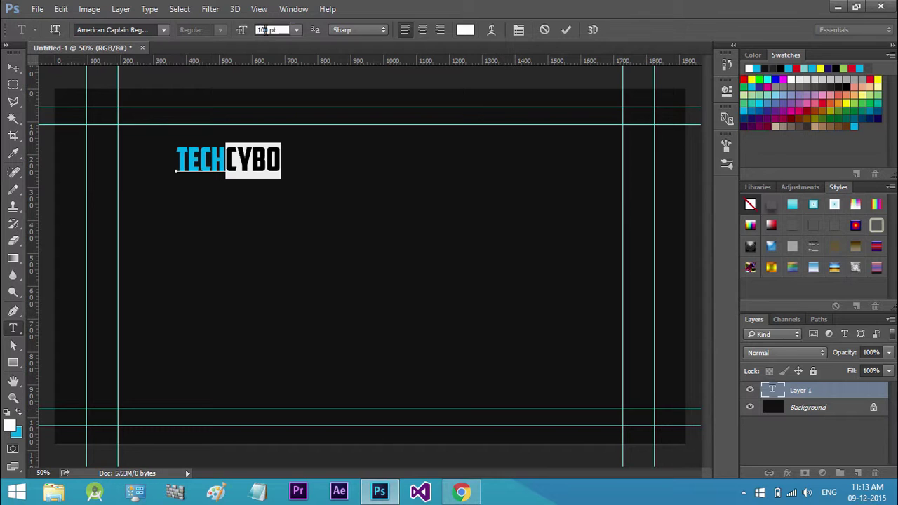
left_click(265, 29)
type("200")
key("Return")
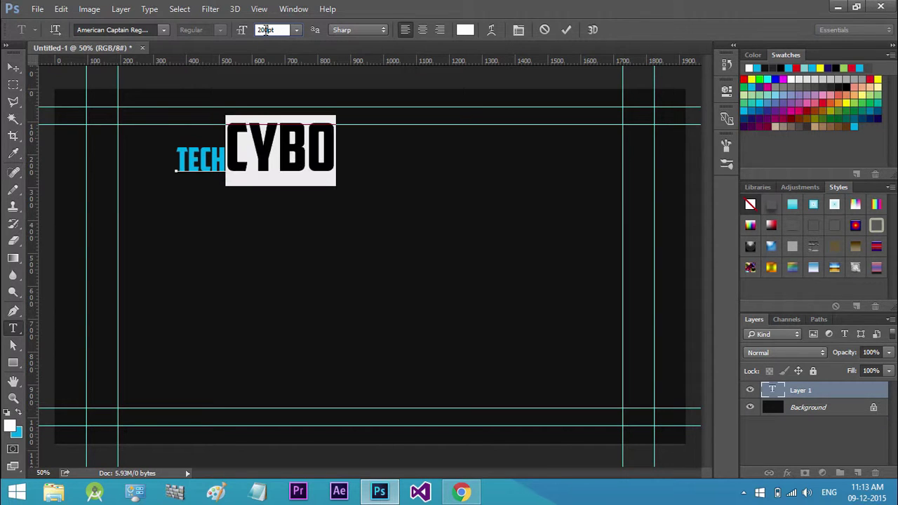
type("100")
key("Return")
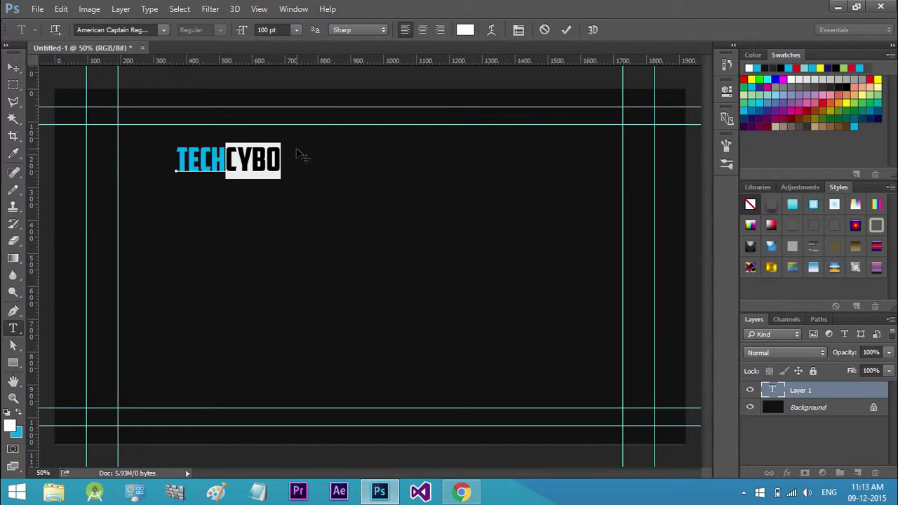
left_click(567, 30)
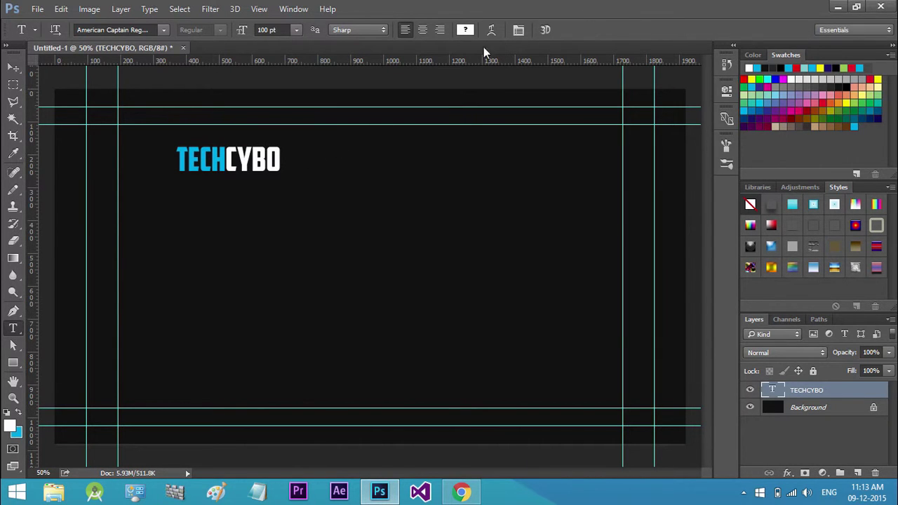
- Centre the TECHCYBO title horizontally and preview Couture fonts on it
left_click(14, 68)
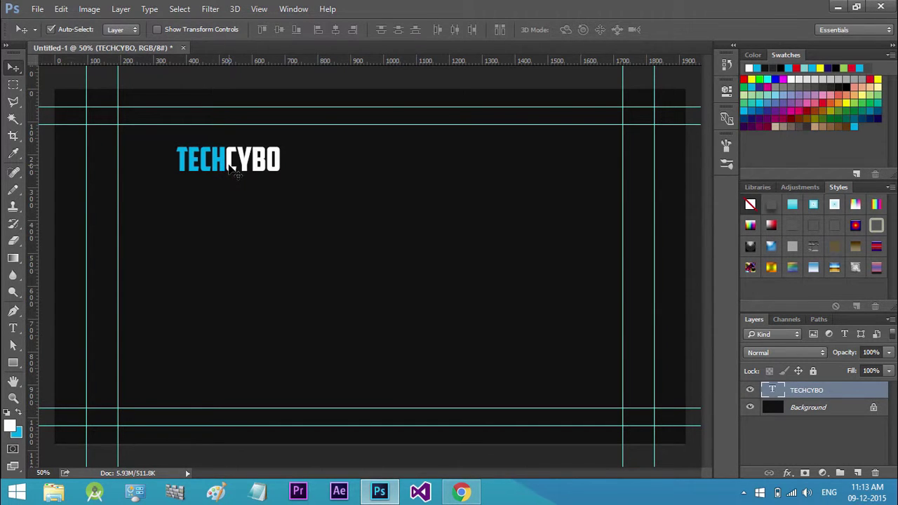
left_click_drag(230, 167, 372, 162)
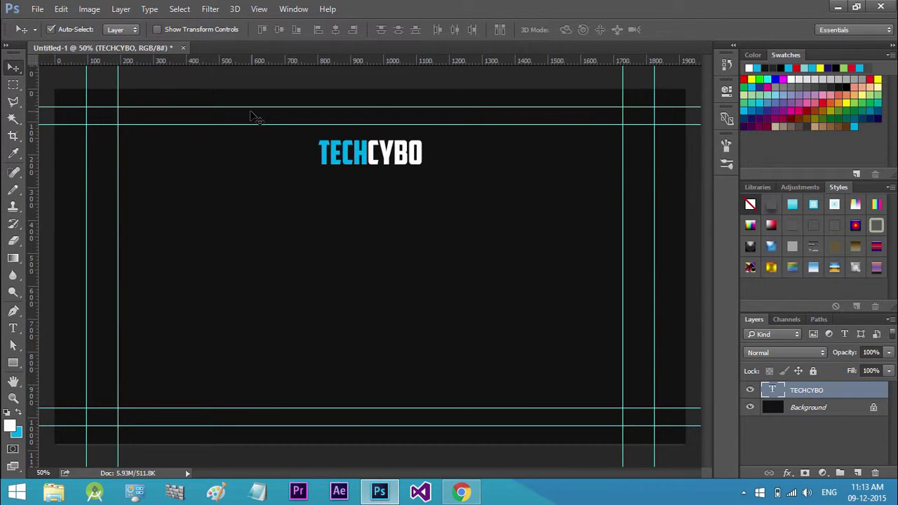
key("t")
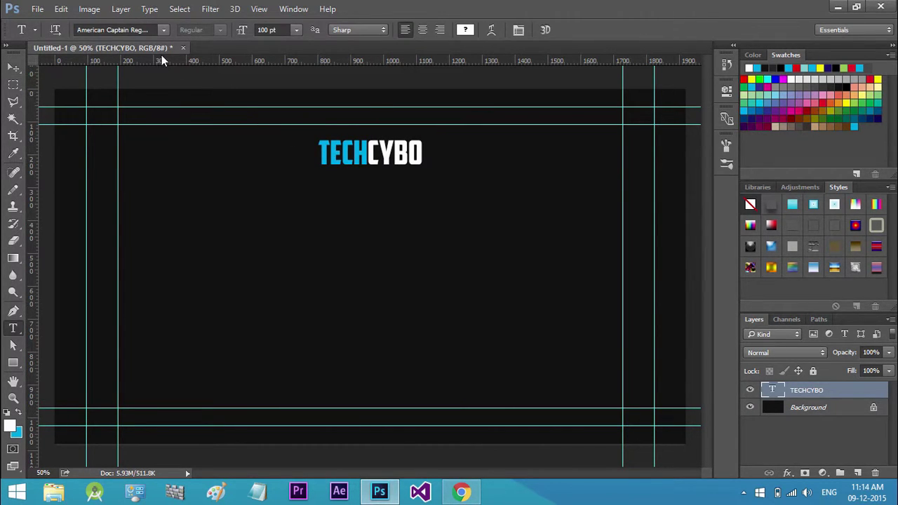
left_click(131, 29)
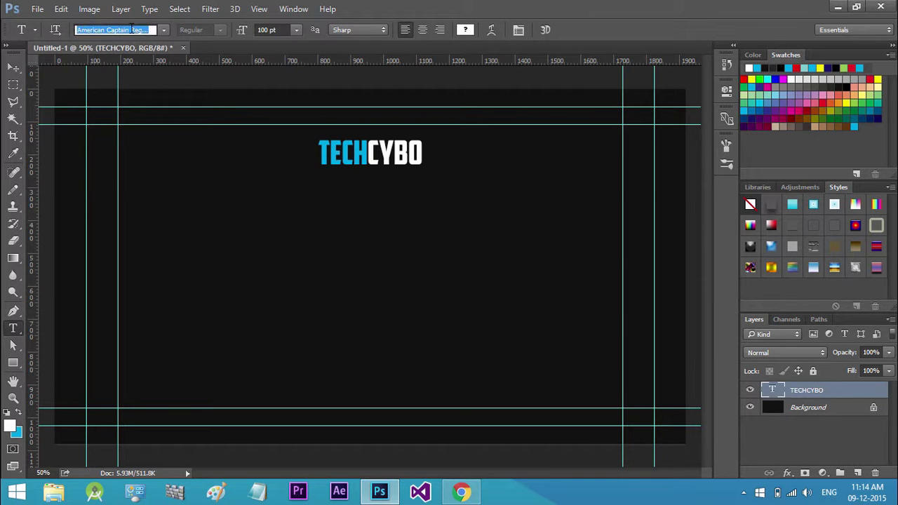
type("COU")
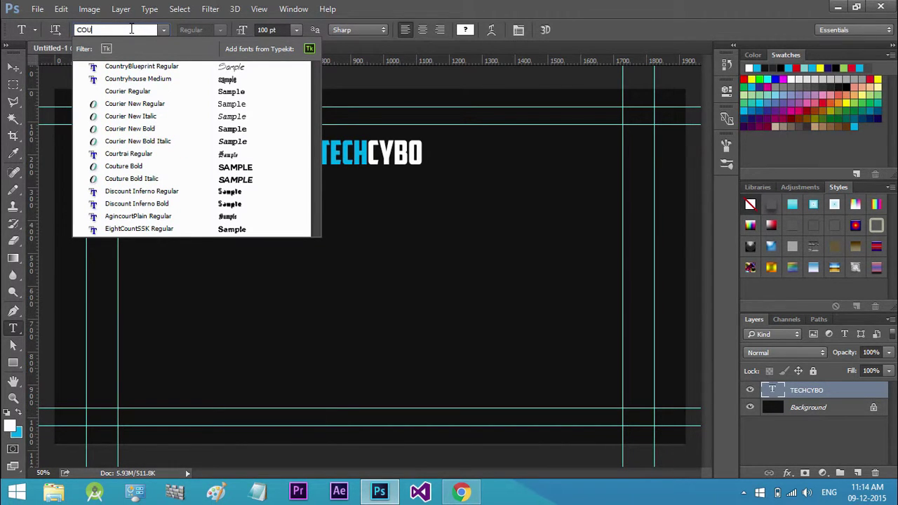
key("Down")
key("Down")
key("Down")
key("Down")
key("Down")
key("Down")
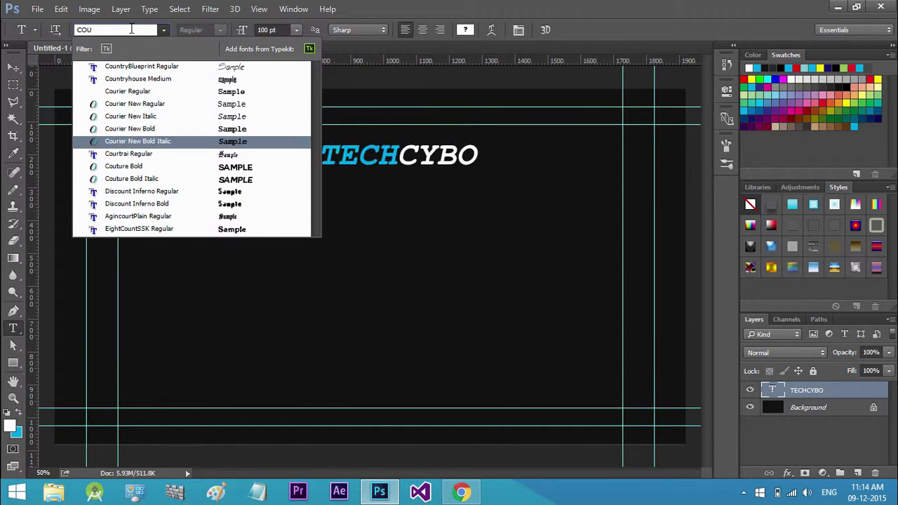
key("Down")
key("Down")
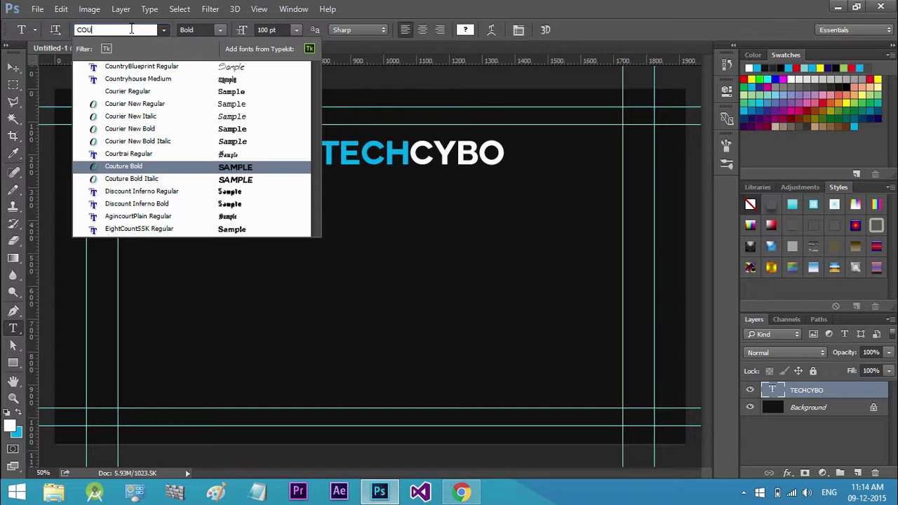
- Try Bebas Neue styles, then set the title in American Captain
key("BackSpace")
key("BackSpace")
key("BackSpace")
type("b")
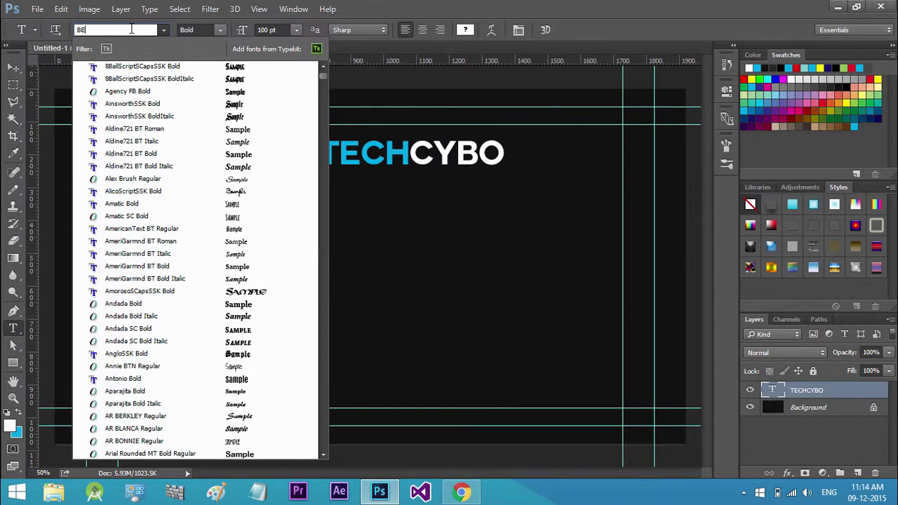
type("eb")
key("Down")
key("Down")
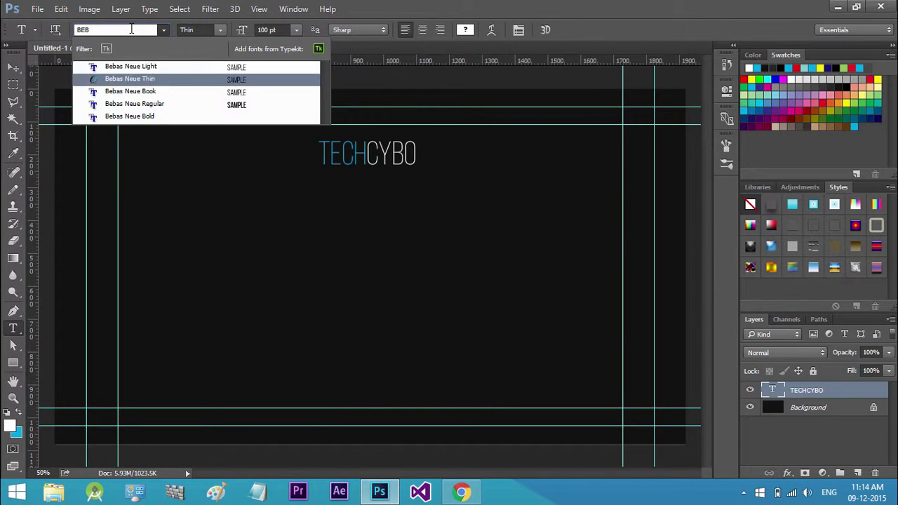
key("Down")
key("Down")
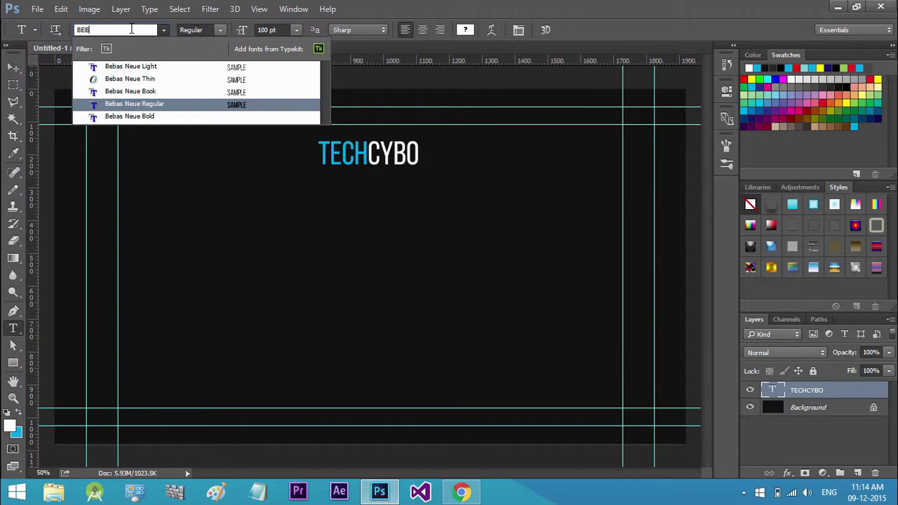
key("Down")
key("Return")
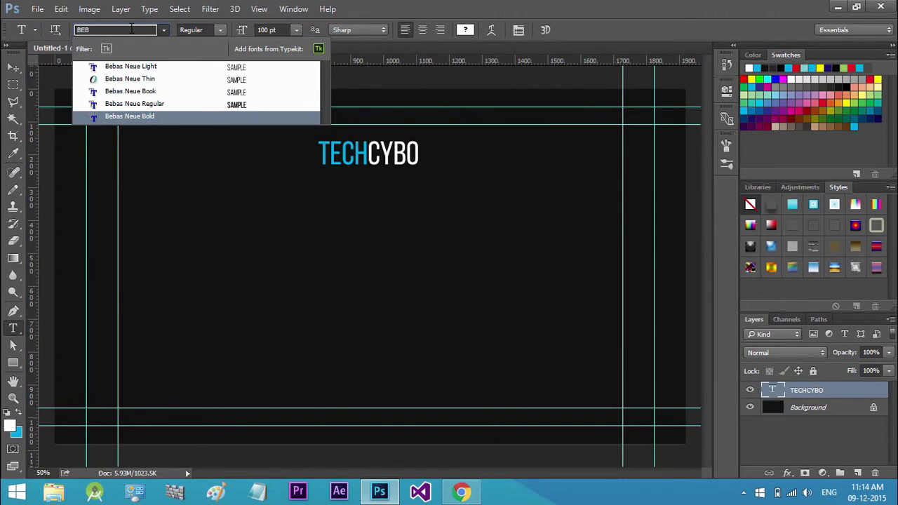
key("Up")
key("Up")
key("Down")
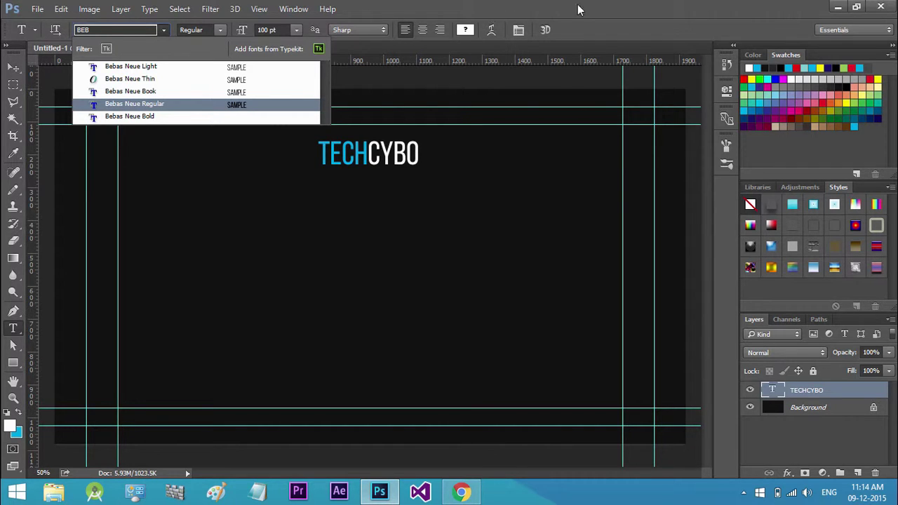
type("American")
key("Return")
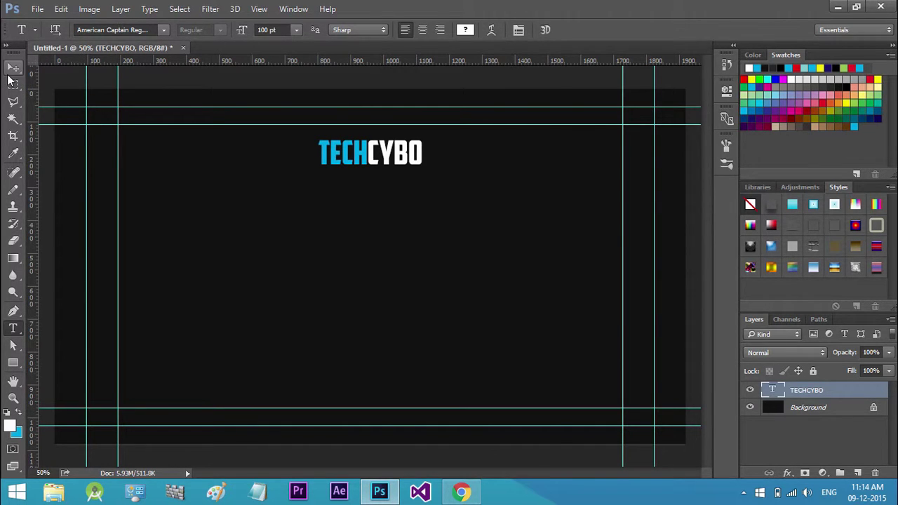
- Scale the TECHCYBO title to about 535 px wide (≈168%), centred near the top
left_click(12, 71)
key("ctrl+t")
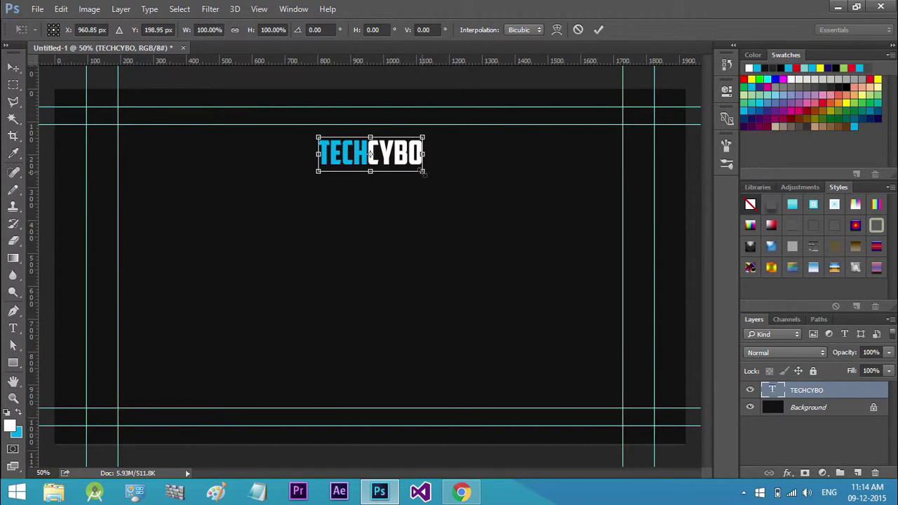
key("alt+shift")
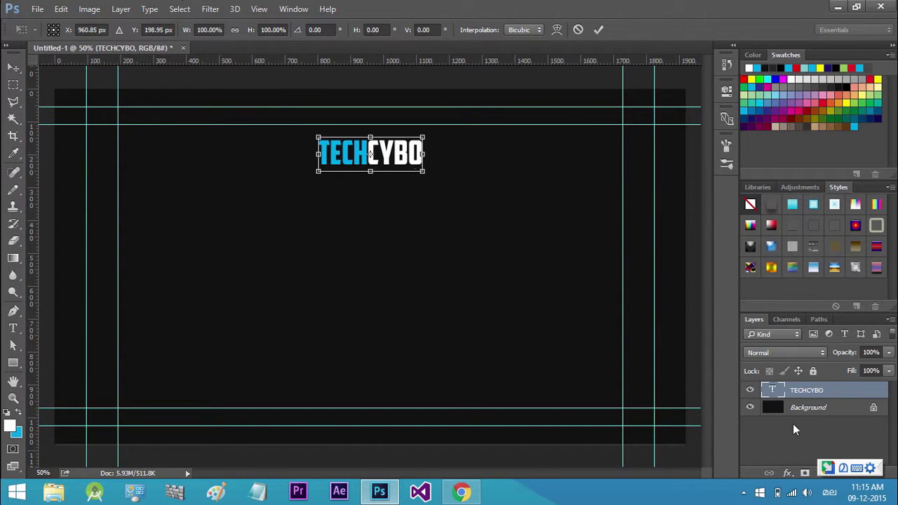
left_click(834, 496)
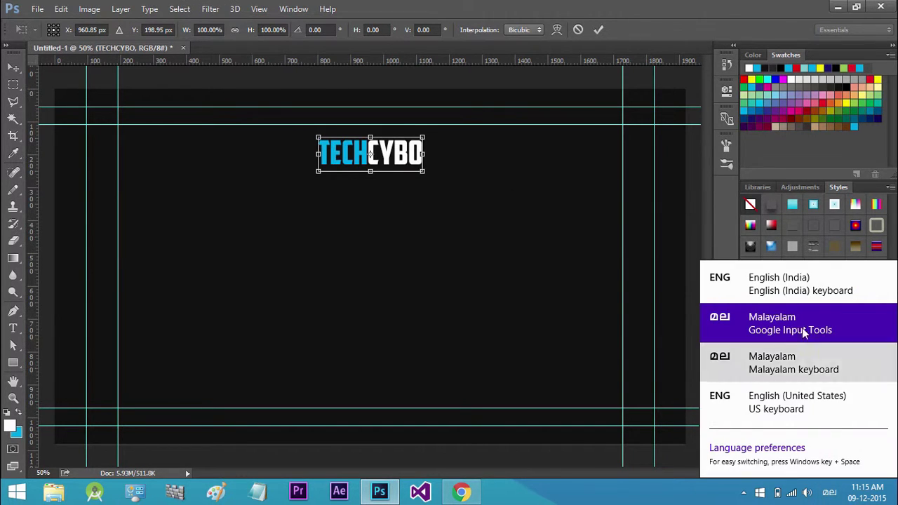
left_click(786, 284)
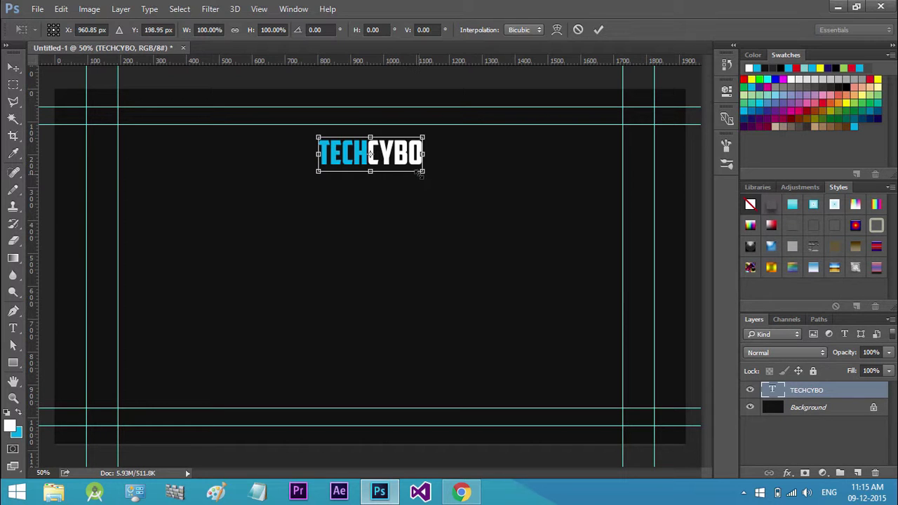
left_click_drag(423, 173, 518, 223)
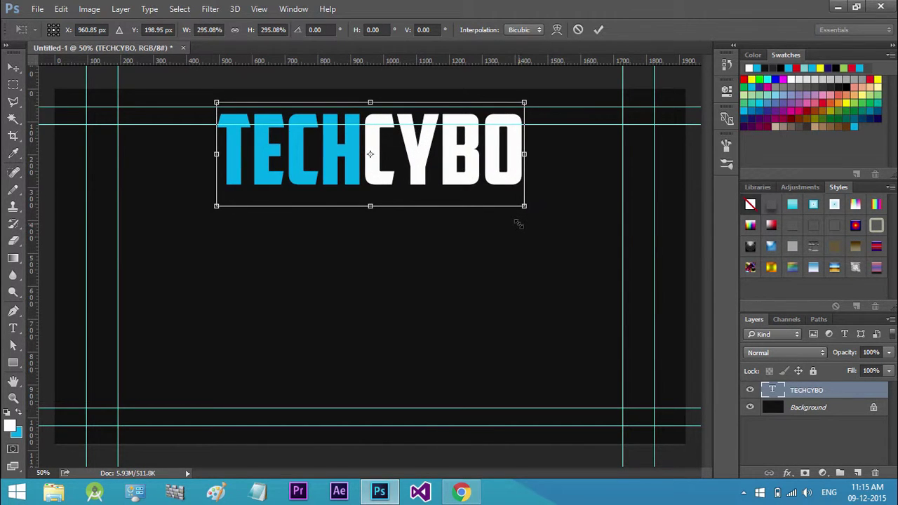
left_click_drag(456, 179, 454, 165)
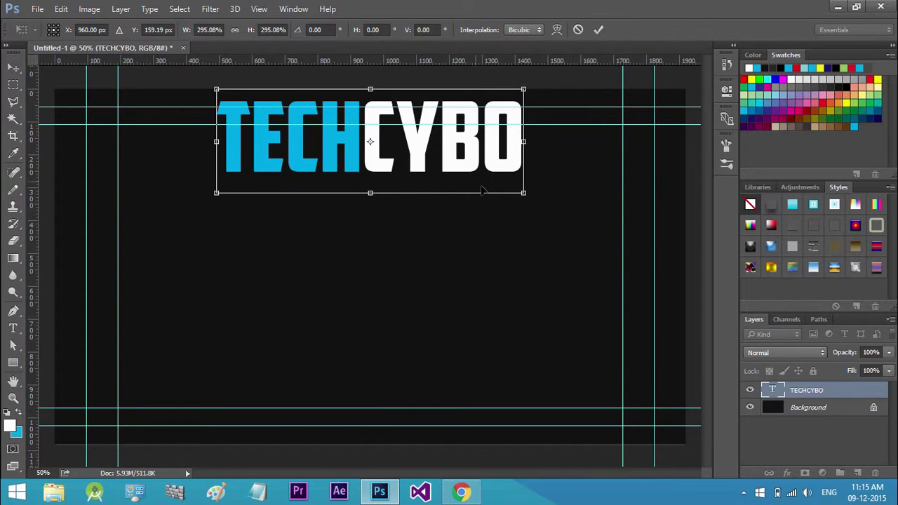
mouse_move(525, 194)
left_mouse_down()
mouse_move(491, 134)
mouse_move(467, 112)
left_mouse_up()
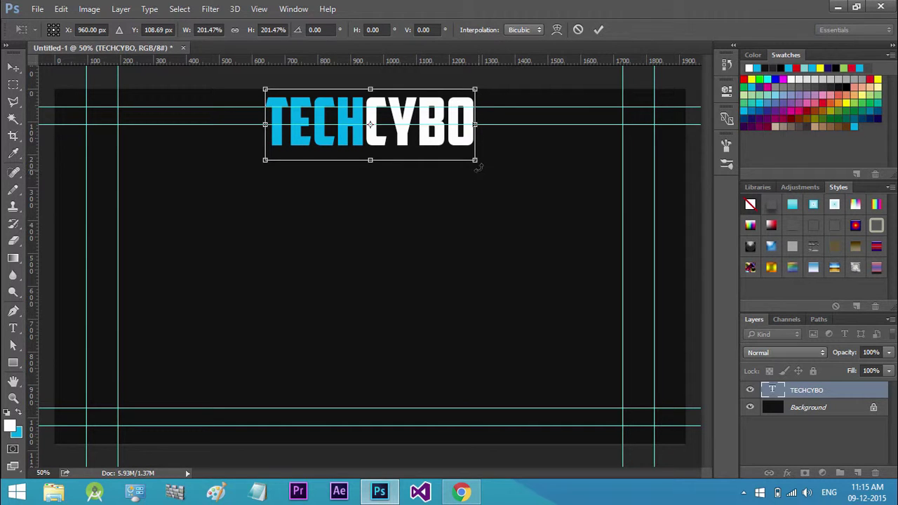
left_click_drag(478, 167, 467, 132)
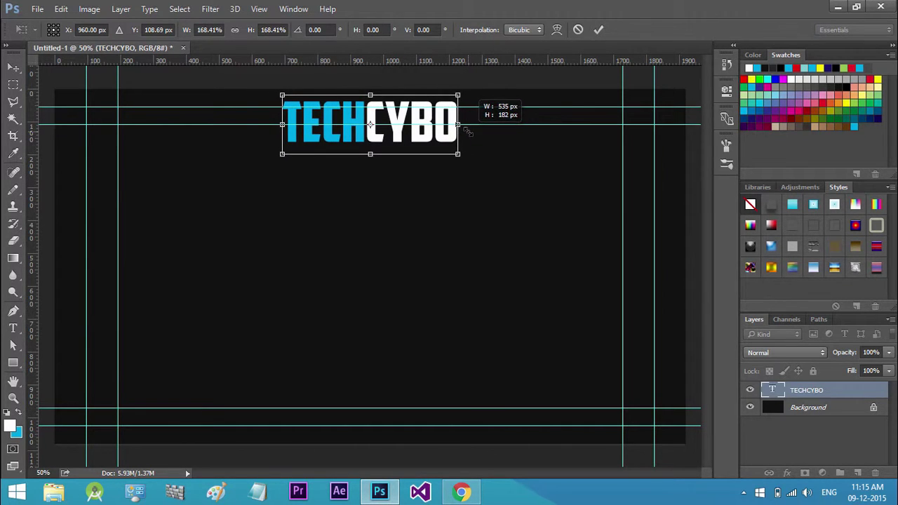
left_click(599, 30)
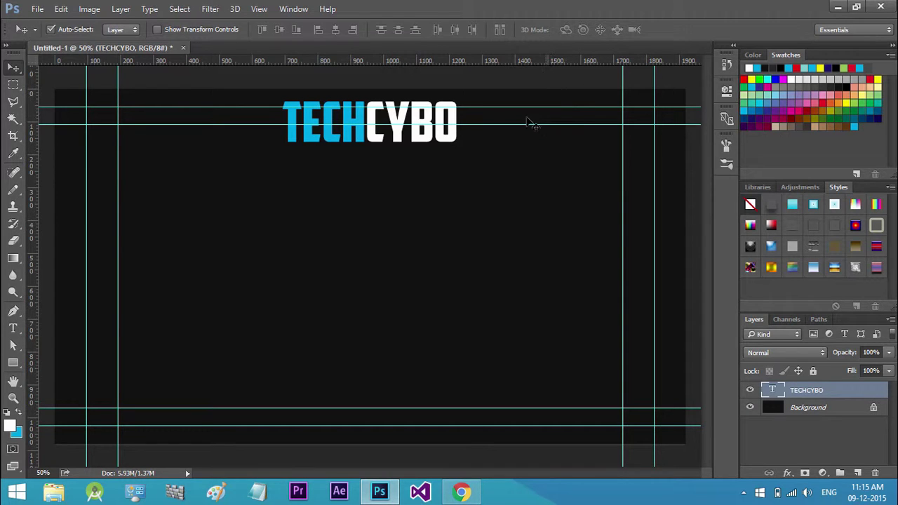
- Raise the title slightly, then draw a red-filled rectangle on the banner's left
left_click_drag(423, 140, 424, 134)
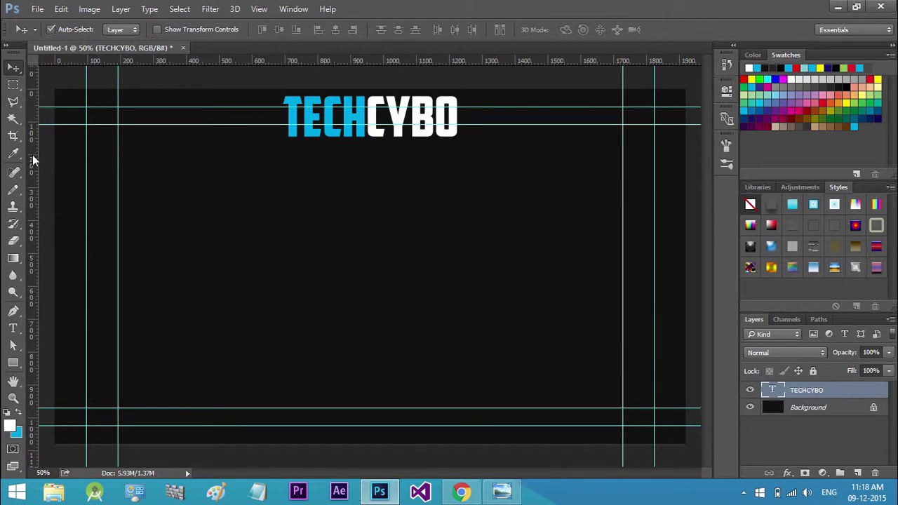
left_click(13, 362)
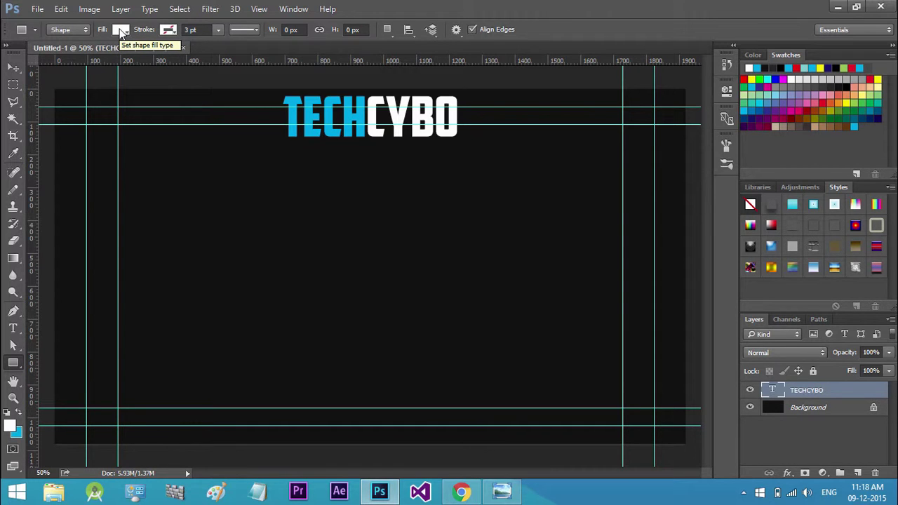
left_click(120, 30)
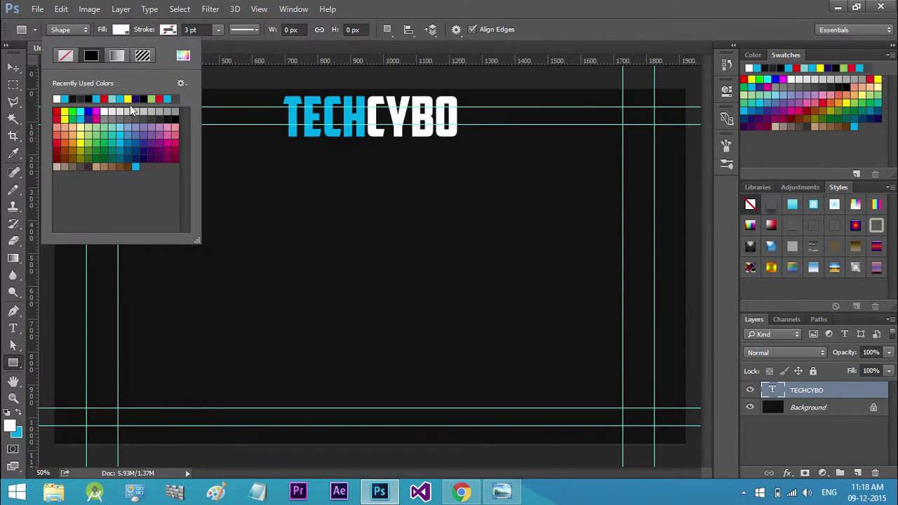
left_click(104, 99)
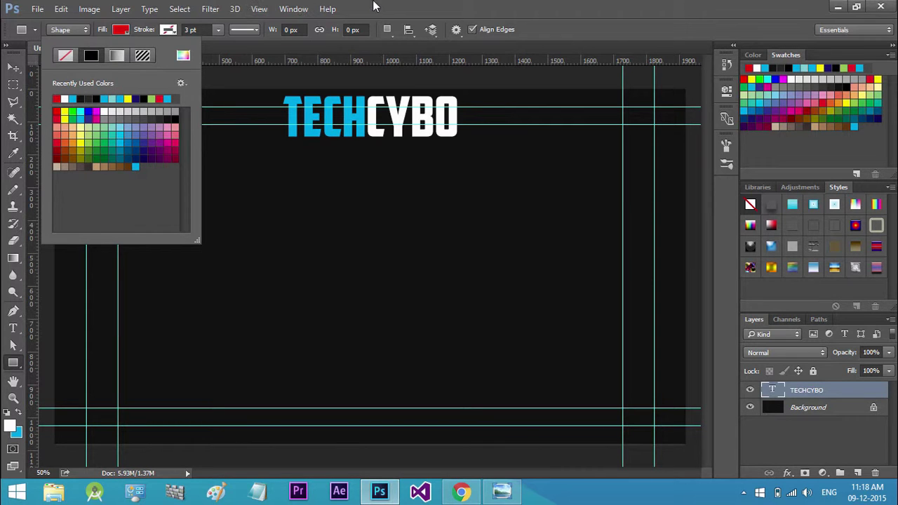
left_click(181, 84)
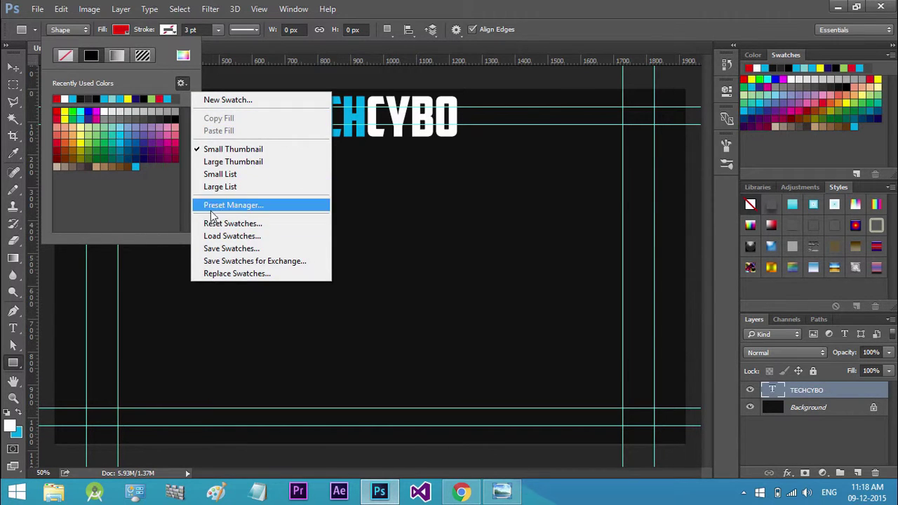
left_click(153, 182)
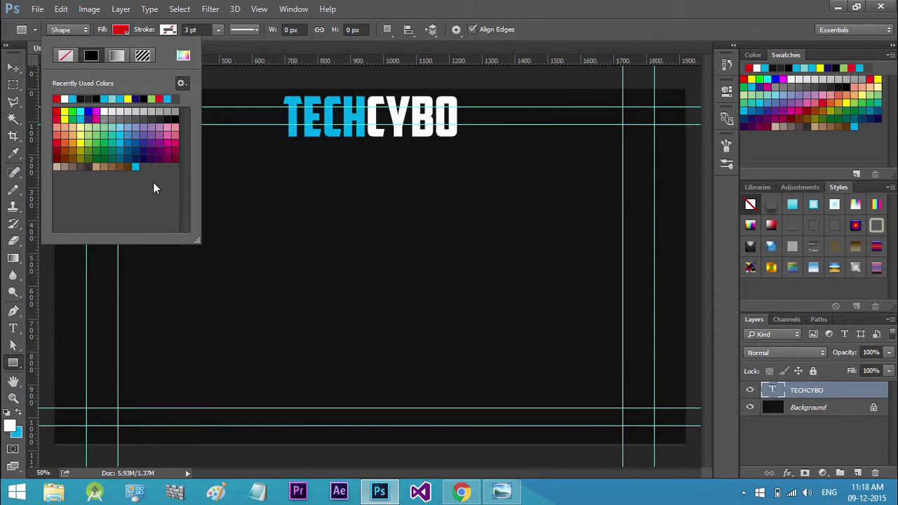
left_click(63, 140)
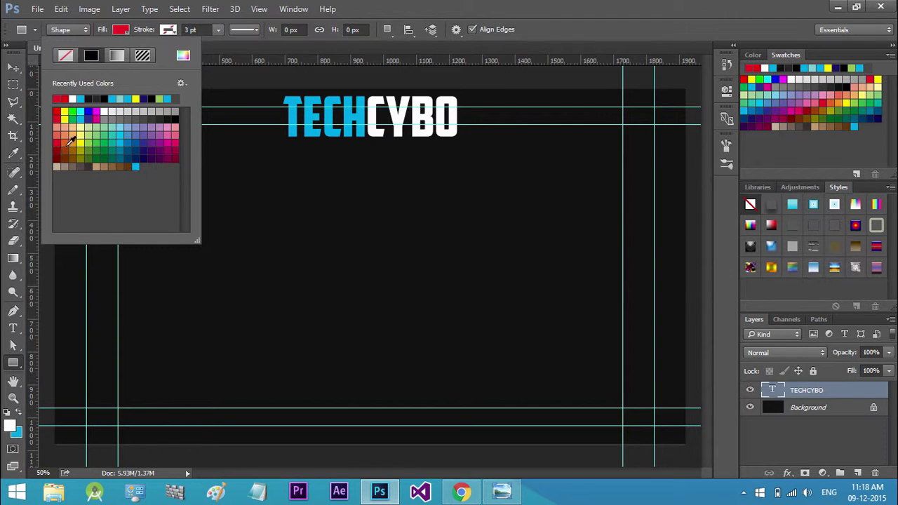
left_click(377, 6)
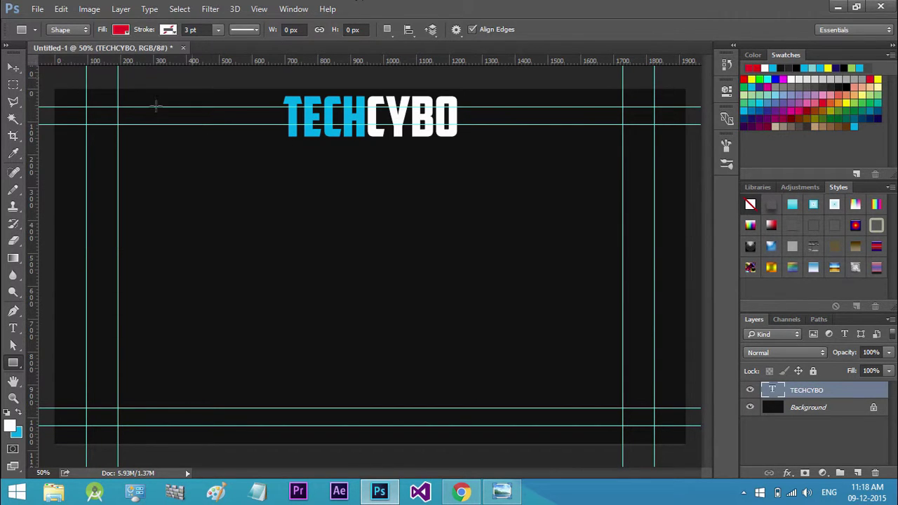
left_click_drag(116, 184, 349, 300)
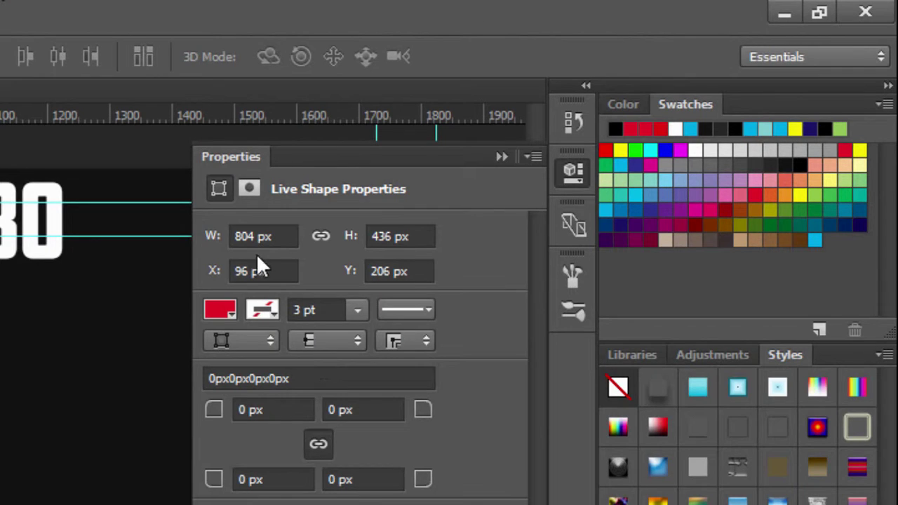
- Resize the red rectangle to 830 × 470 px, keeping it at X 96, Y 206
double_click(554, 124)
type("8")
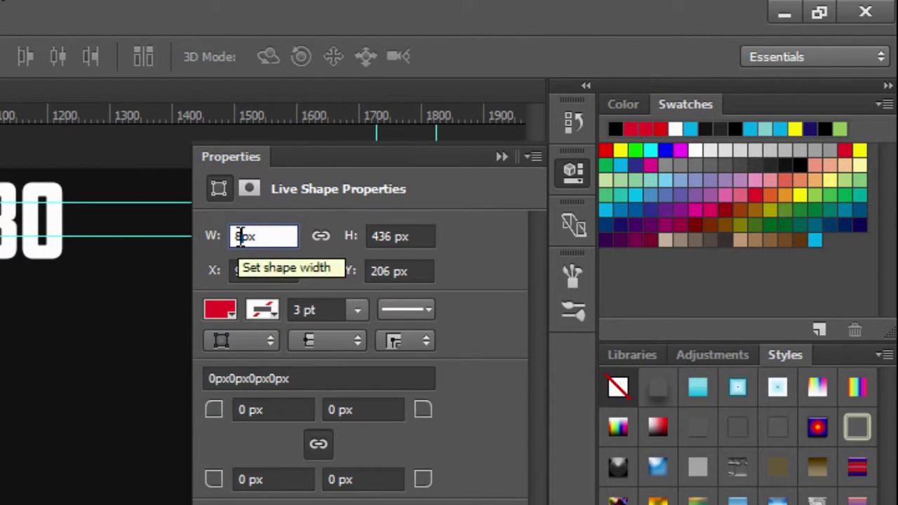
type("30")
key("Return")
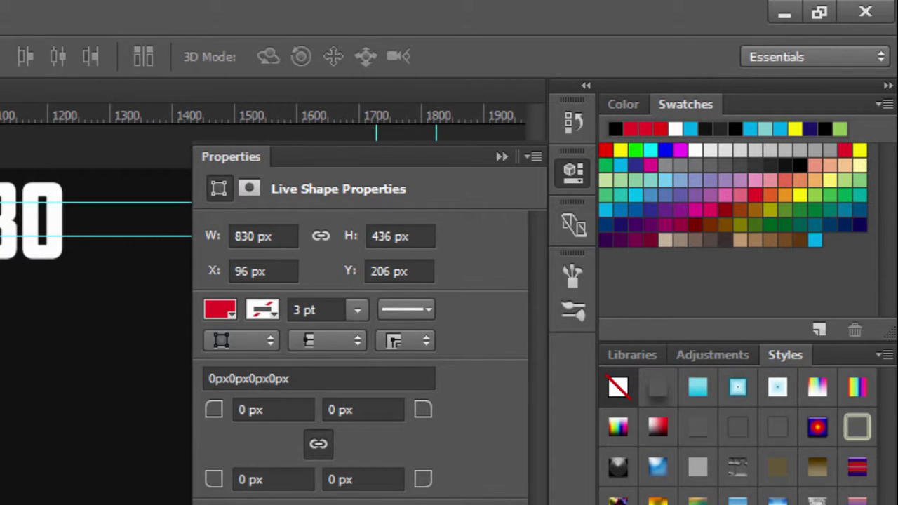
double_click(388, 236)
type("4")
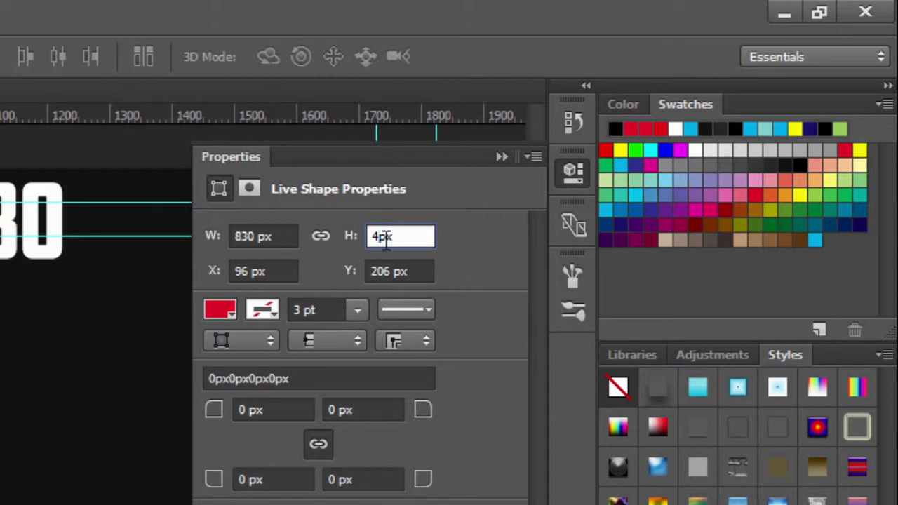
type("70")
key("Return")
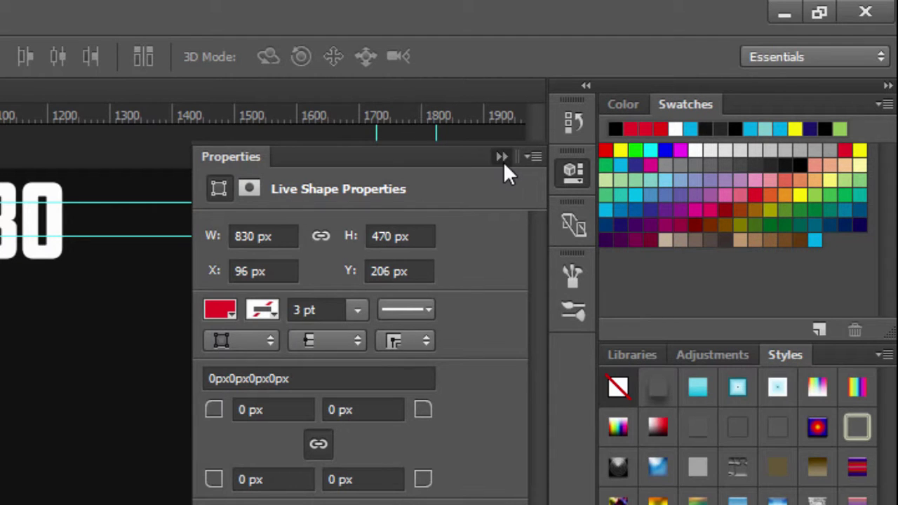
left_click(502, 158)
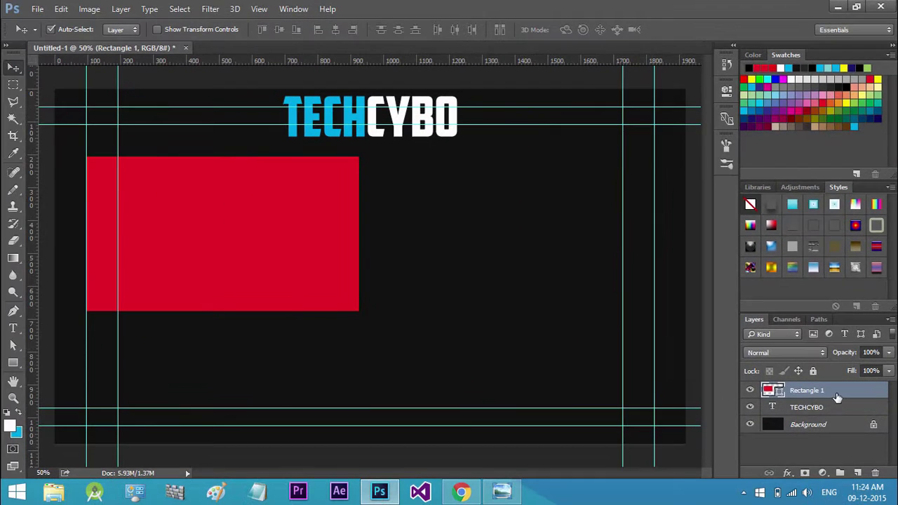
- Add an 8 px centred white Stroke layer style to the red rectangle
right_click(818, 395)
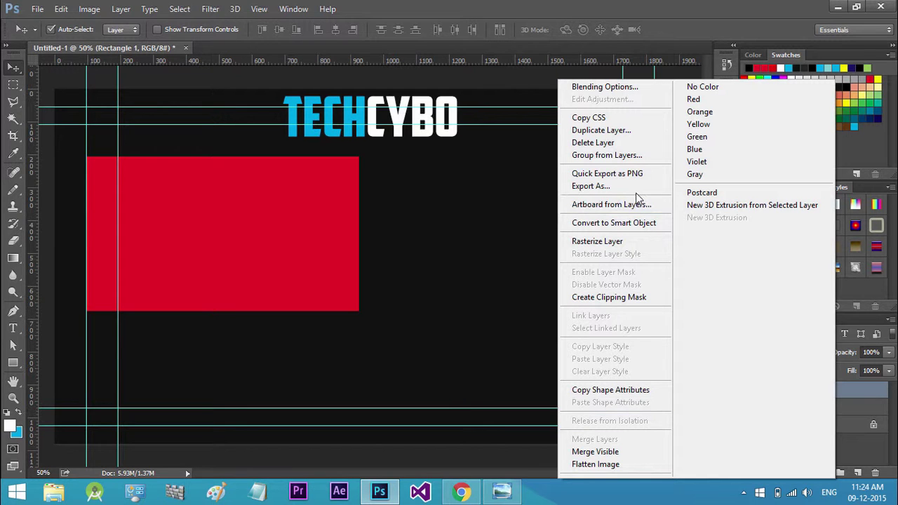
left_click(637, 86)
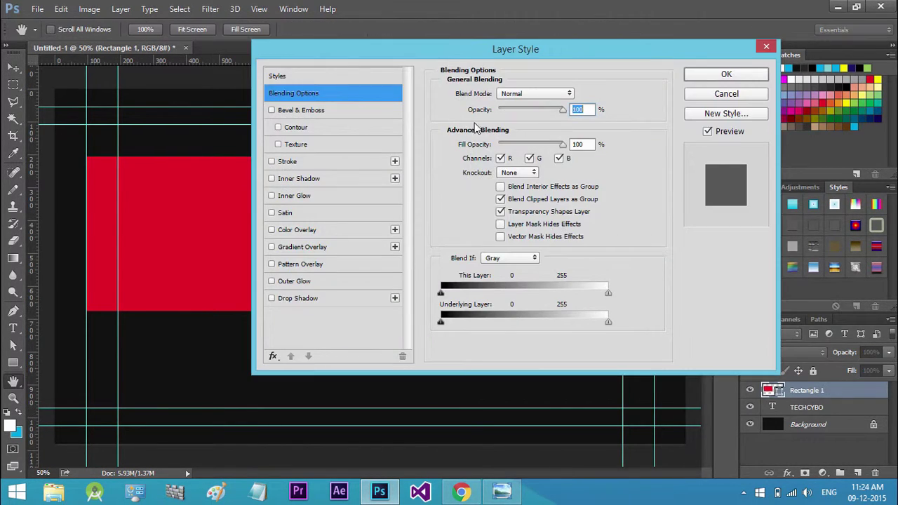
left_click_drag(385, 52, 587, 69)
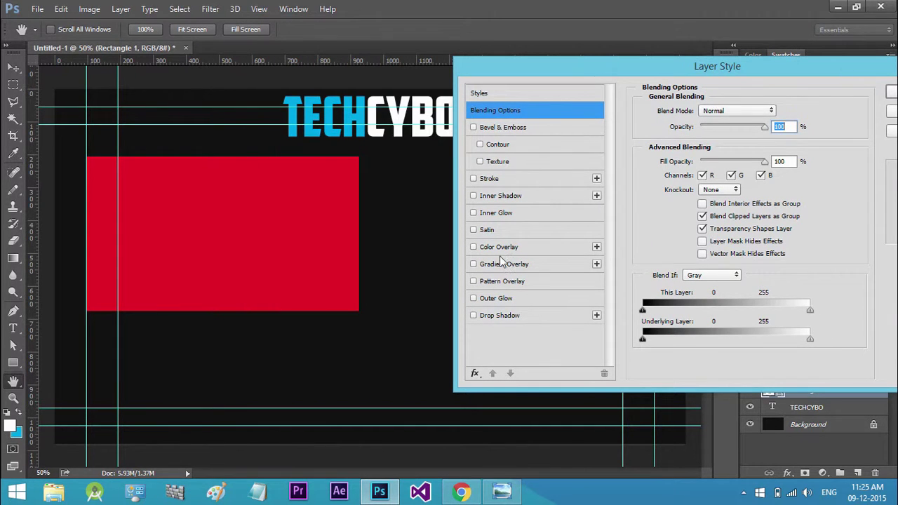
left_click(491, 179)
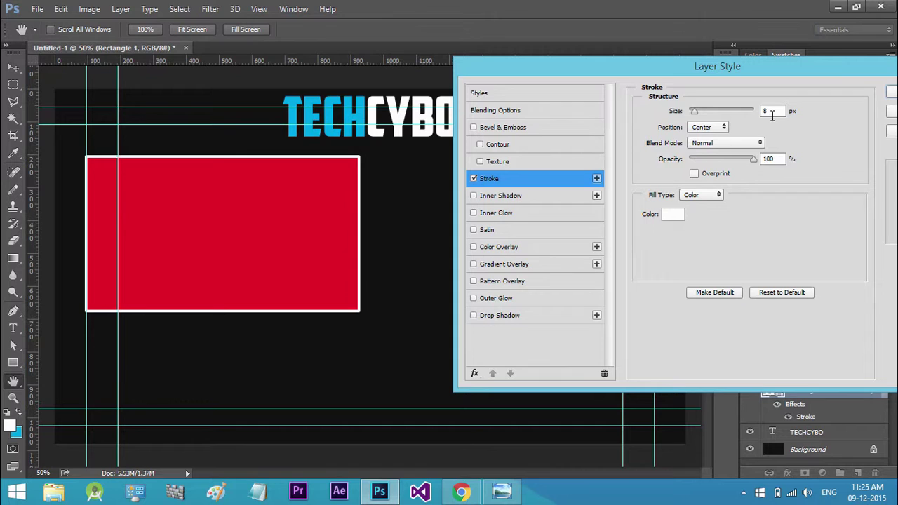
double_click(772, 112)
type("5")
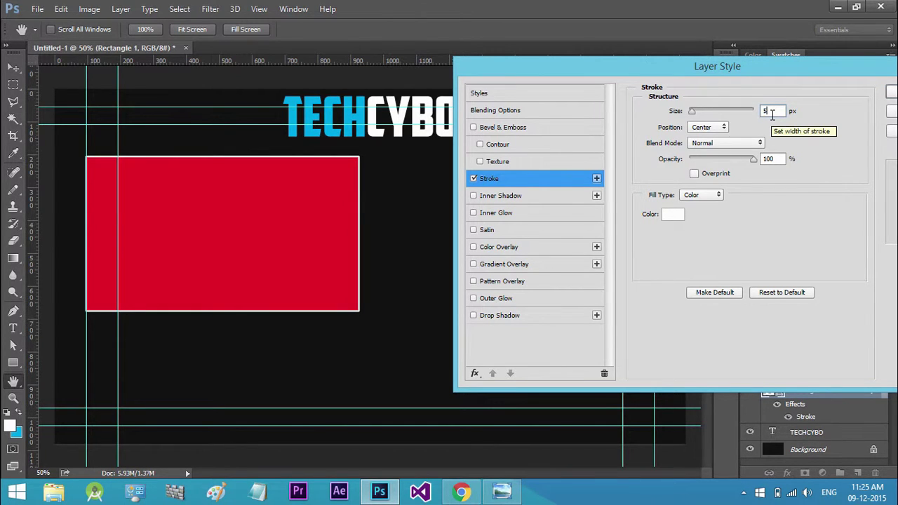
double_click(772, 112)
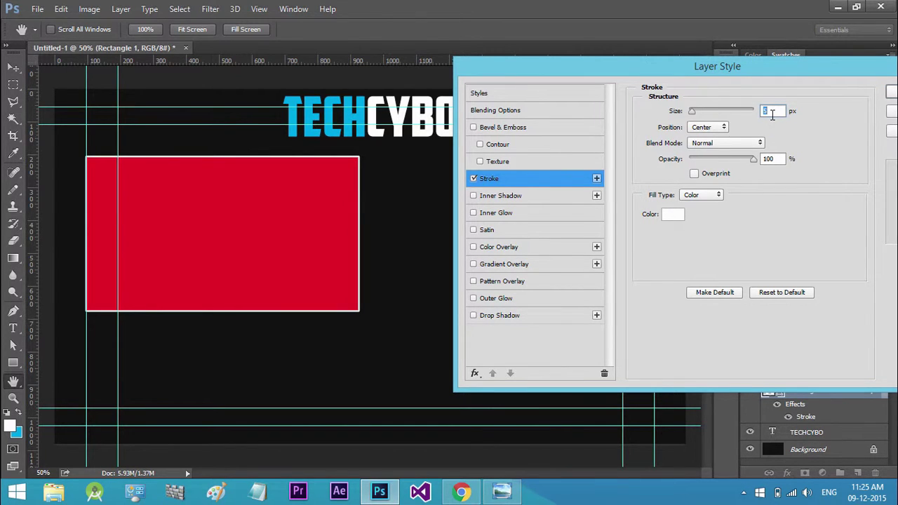
type("8")
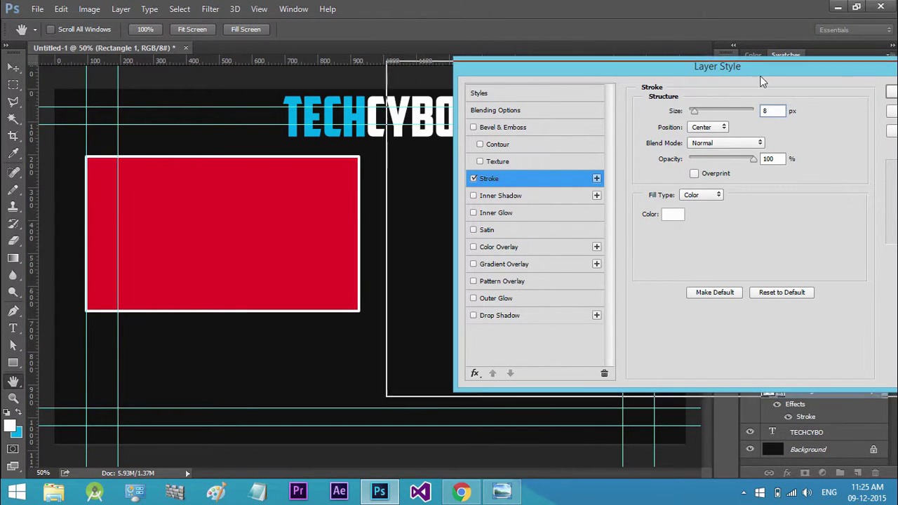
left_click_drag(844, 70, 747, 77)
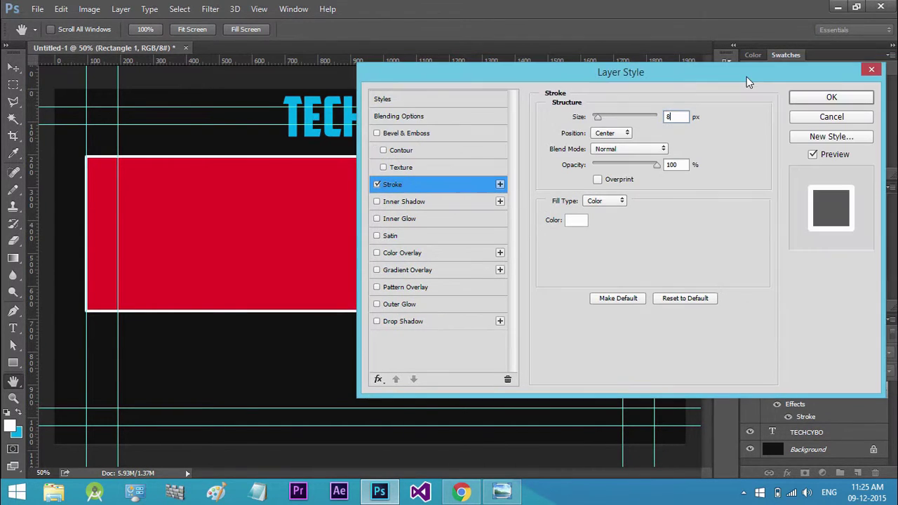
left_click(821, 99)
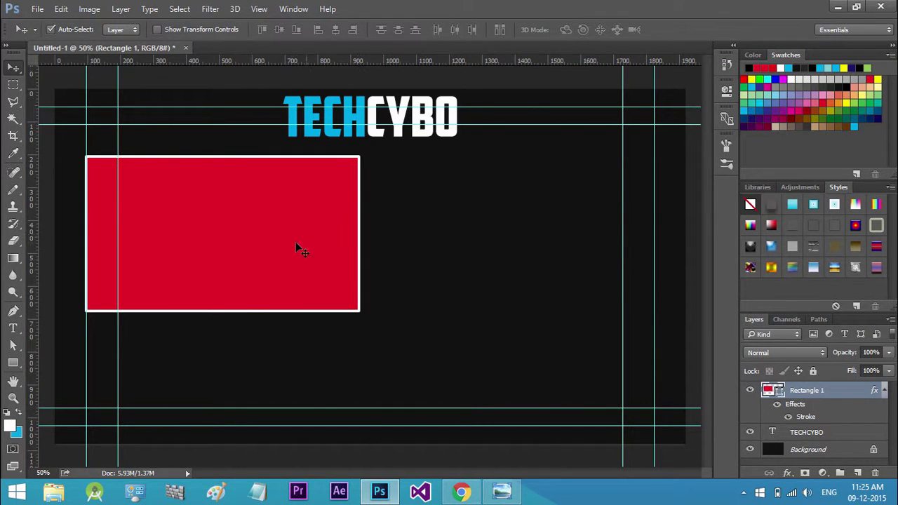
- Alt-drag a copy of the red box to the right, level with the first
left_click_drag(246, 248, 470, 243)
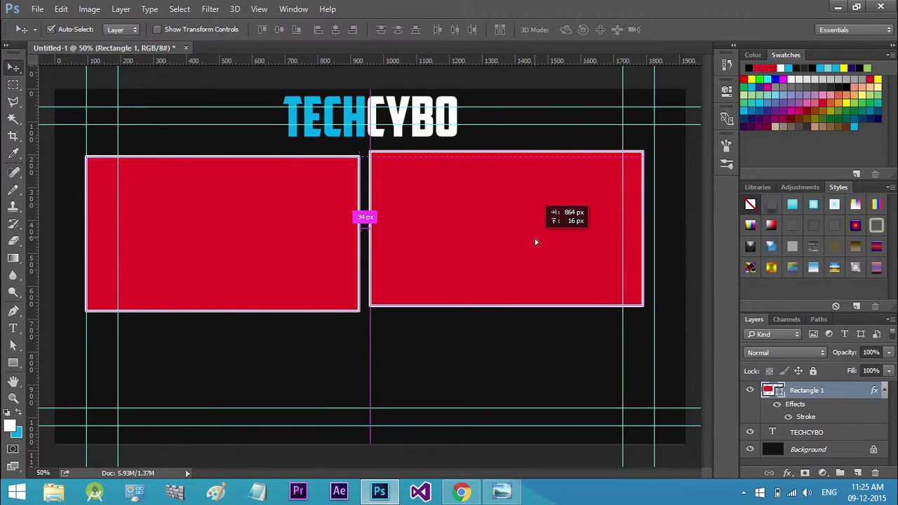
left_click_drag(470, 244, 539, 247)
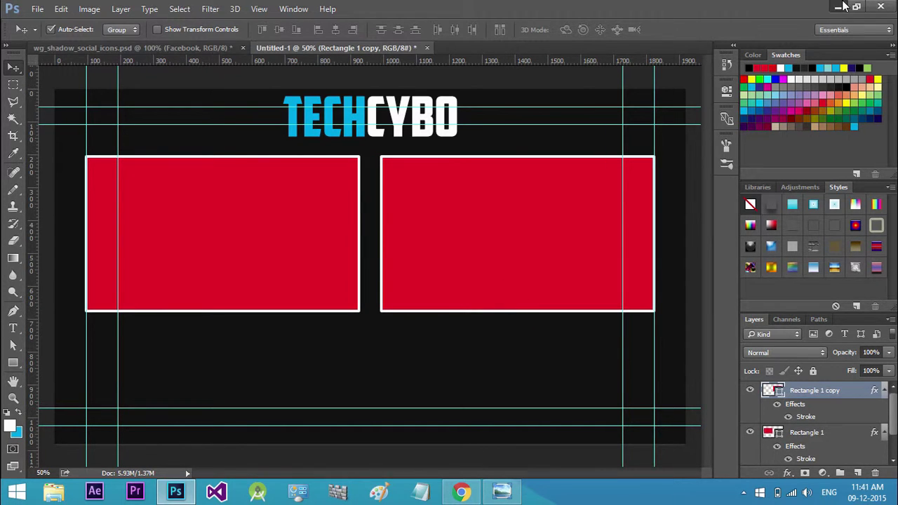
left_click(841, 7)
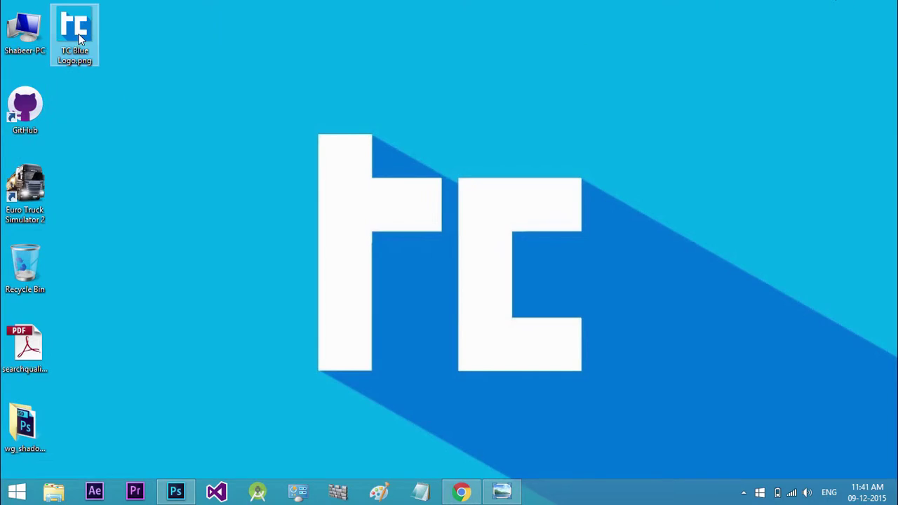
- Bring TC Blue Logo.png into the banner document as Layer 1
mouse_move(79, 34)
left_mouse_down()
mouse_move(356, 441)
mouse_move(523, 29)
left_mouse_up()
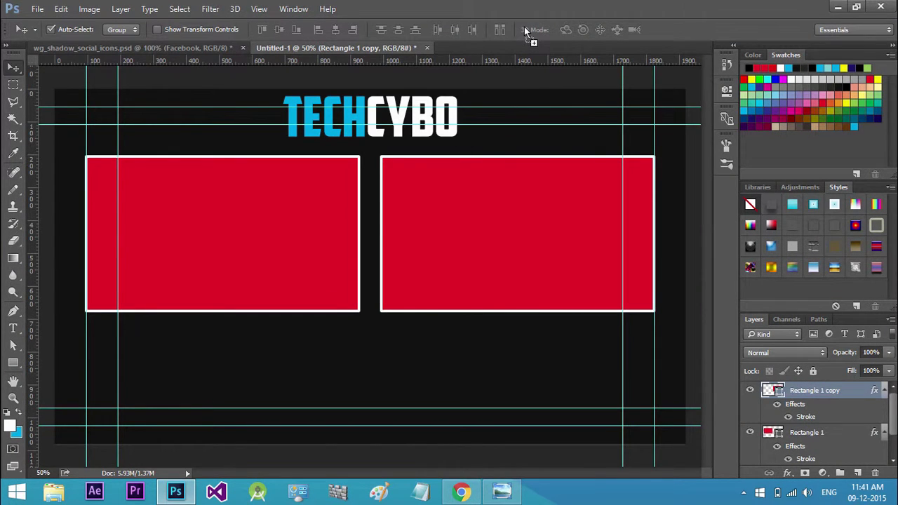
left_click_drag(525, 29, 524, 30)
left_click_drag(311, 150, 295, 50)
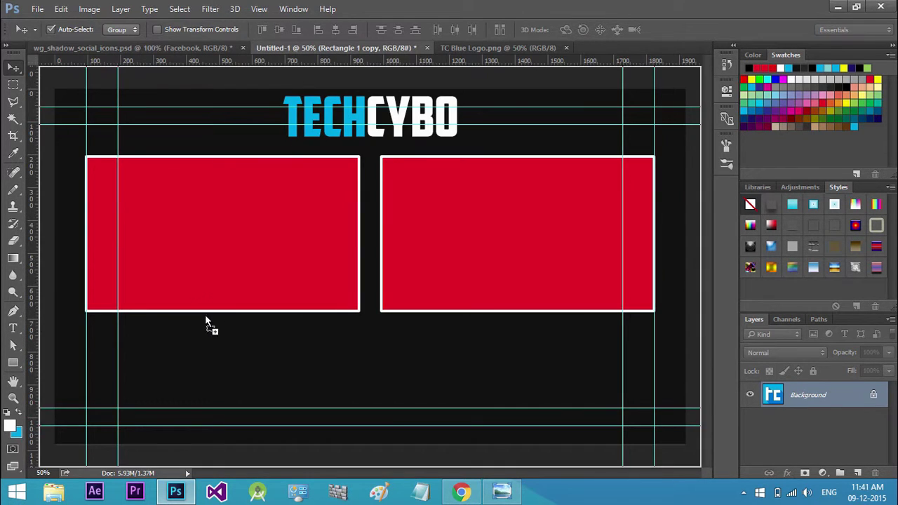
left_click_drag(295, 50, 205, 350)
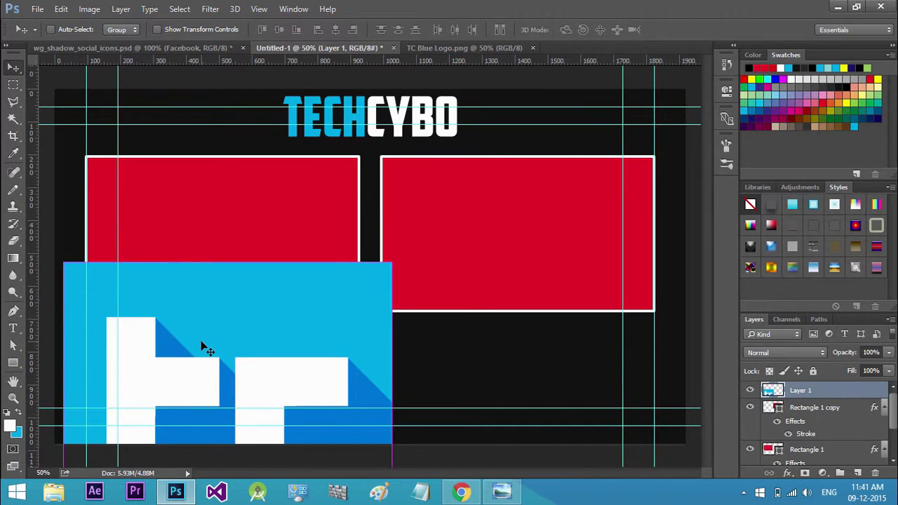
key("ctrl+t")
- Scale the TC logo down and set it against the left guide in the banner's lower-left corner
left_click_drag(391, 264, 265, 398)
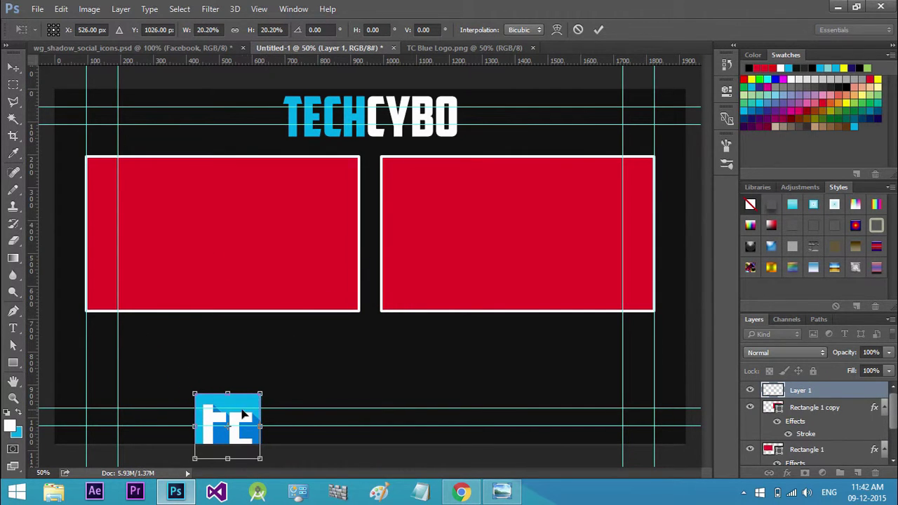
left_click_drag(240, 398, 131, 365)
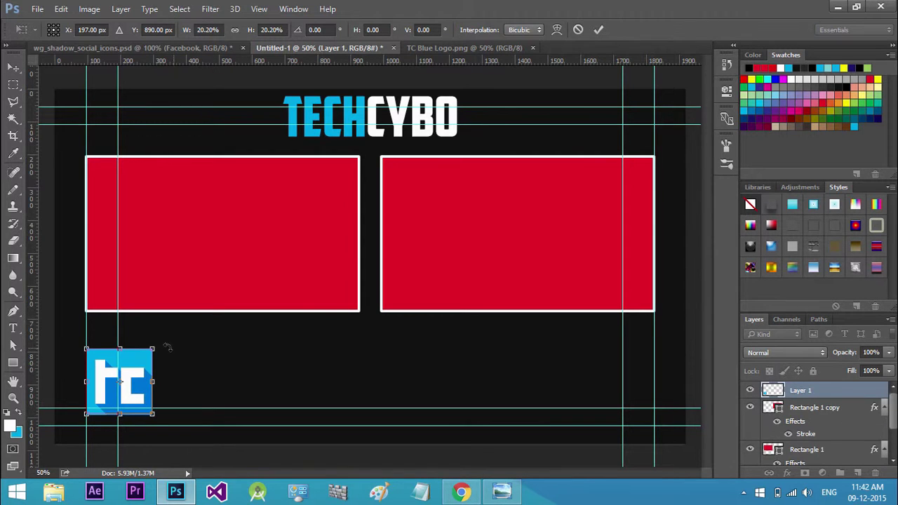
left_click_drag(152, 348, 172, 338)
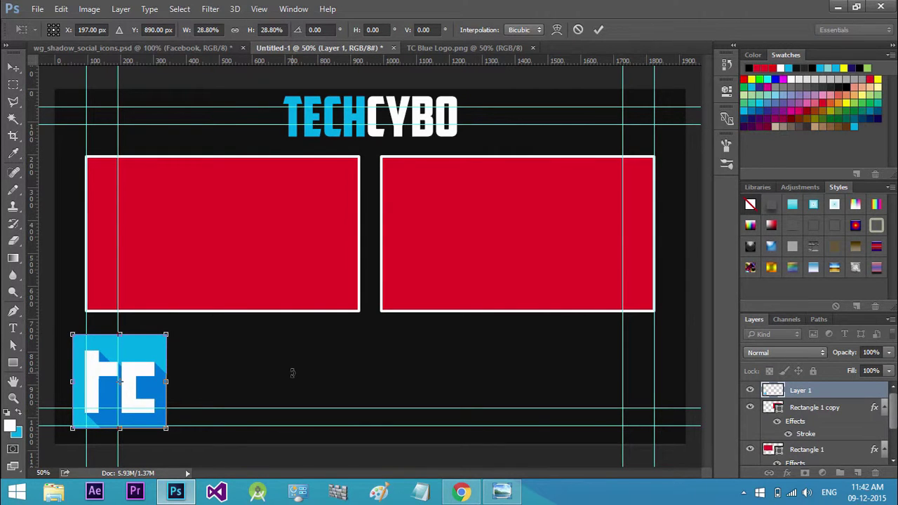
key("Return")
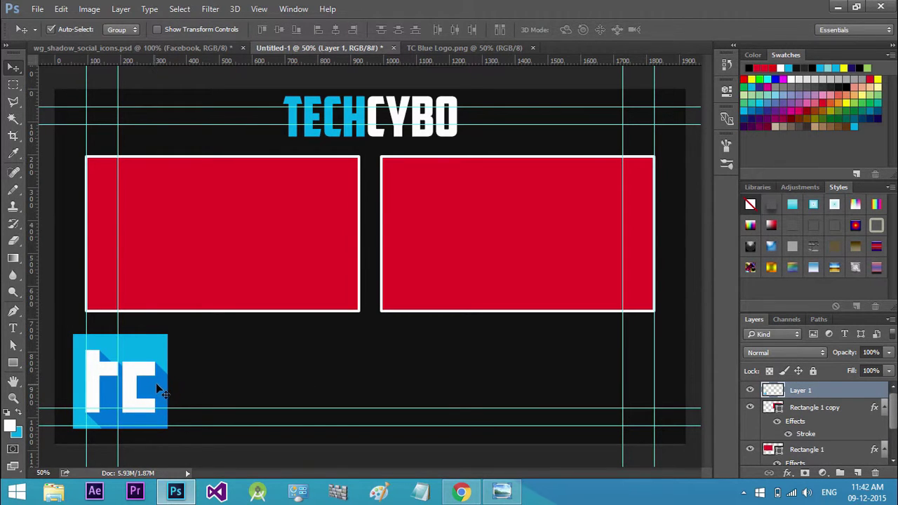
left_click_drag(157, 387, 176, 387)
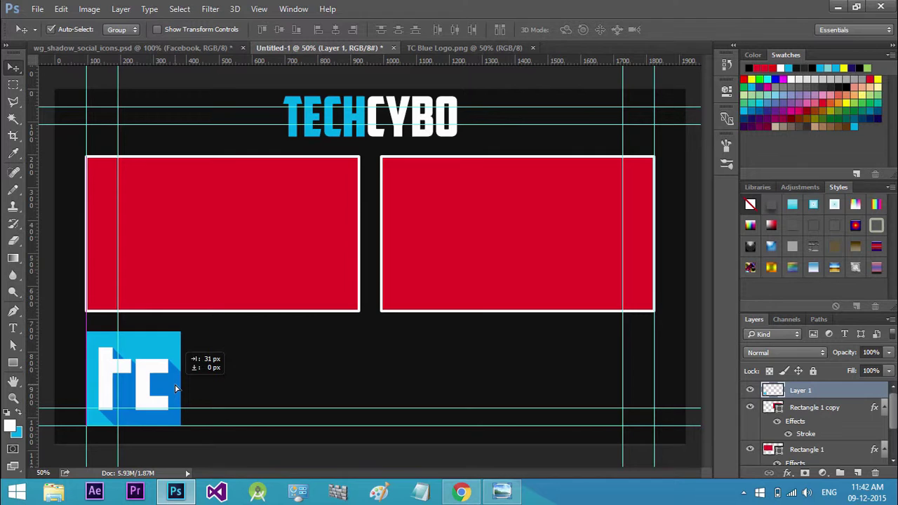
left_click_drag(176, 388, 176, 390)
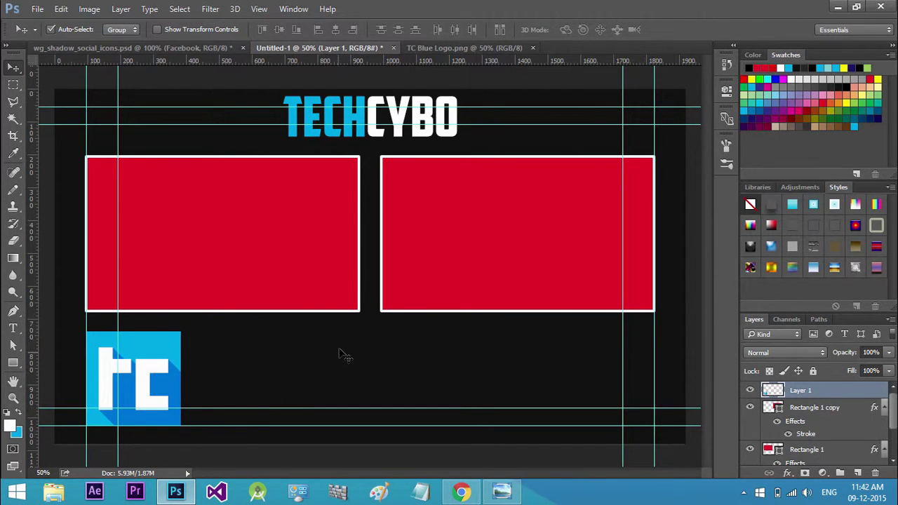
left_click(220, 47)
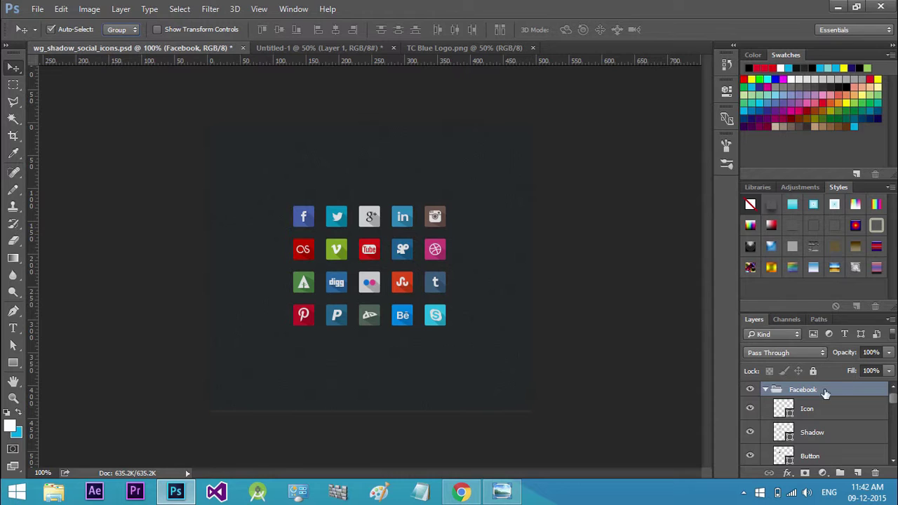
- Collapse the Facebook group and drag its icon into the banner document
left_click(765, 389)
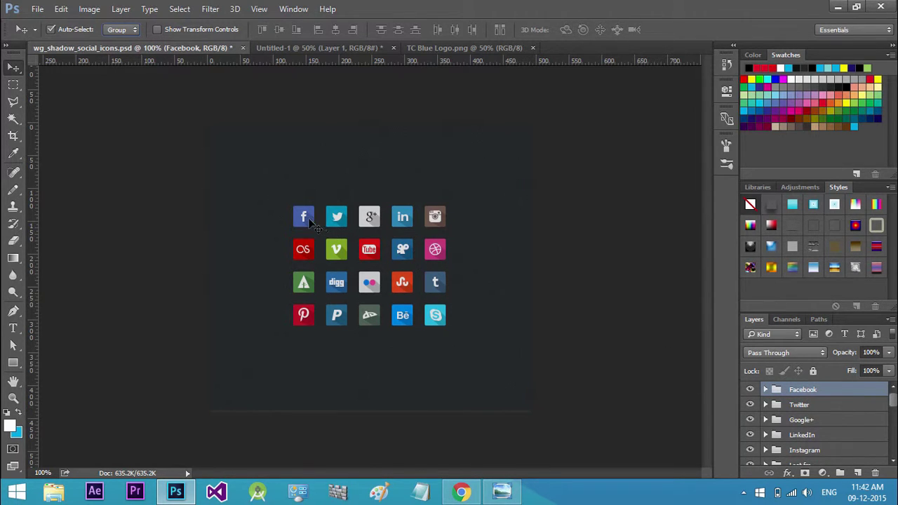
left_click_drag(314, 223, 328, 56)
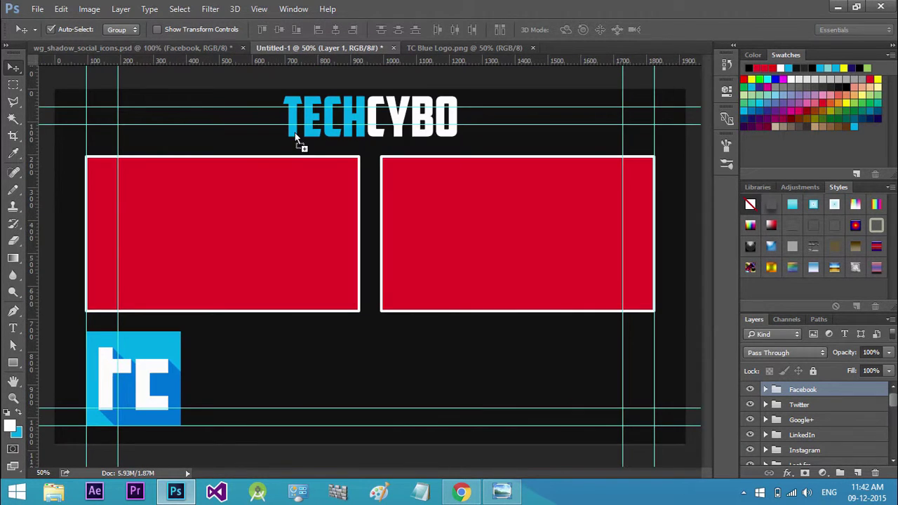
left_click_drag(328, 56, 226, 345)
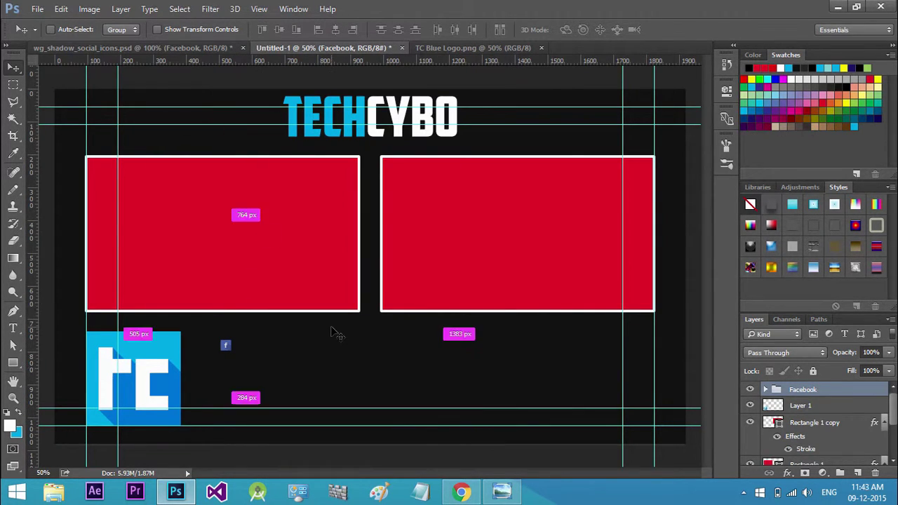
- Scale the Facebook icon to 400% width and height and set it beside the TC logo
key("ctrl+t")
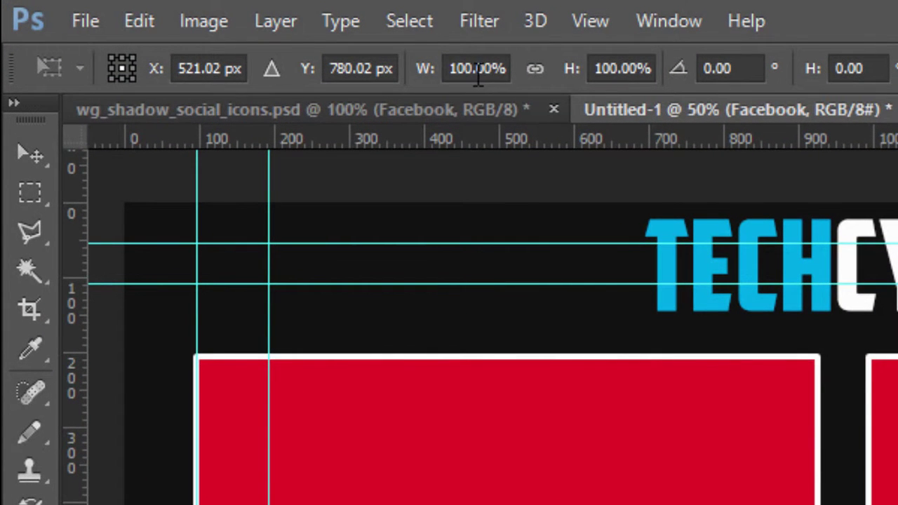
left_click(470, 68)
double_click(471, 70)
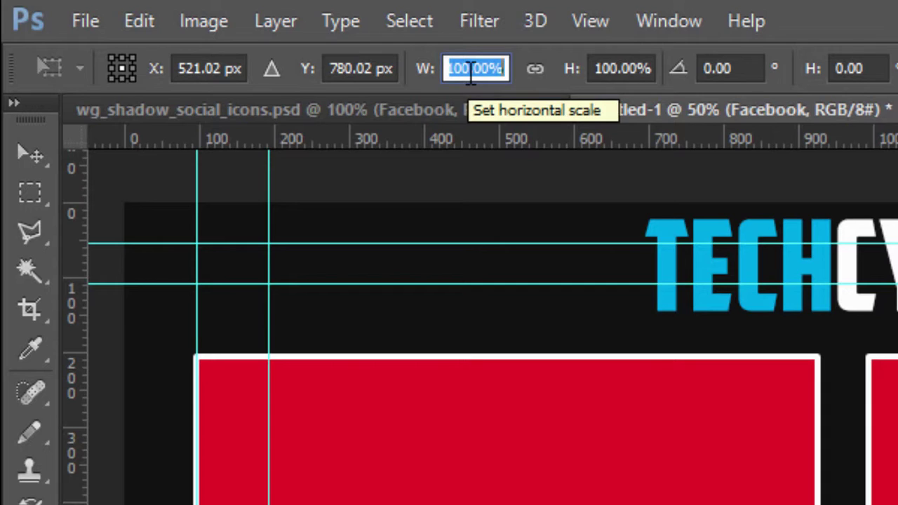
type("400")
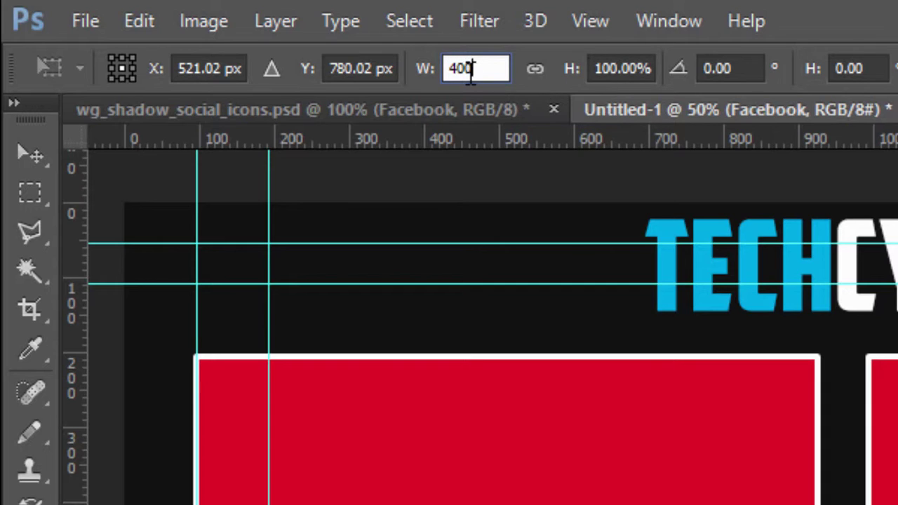
key("Tab")
type("400")
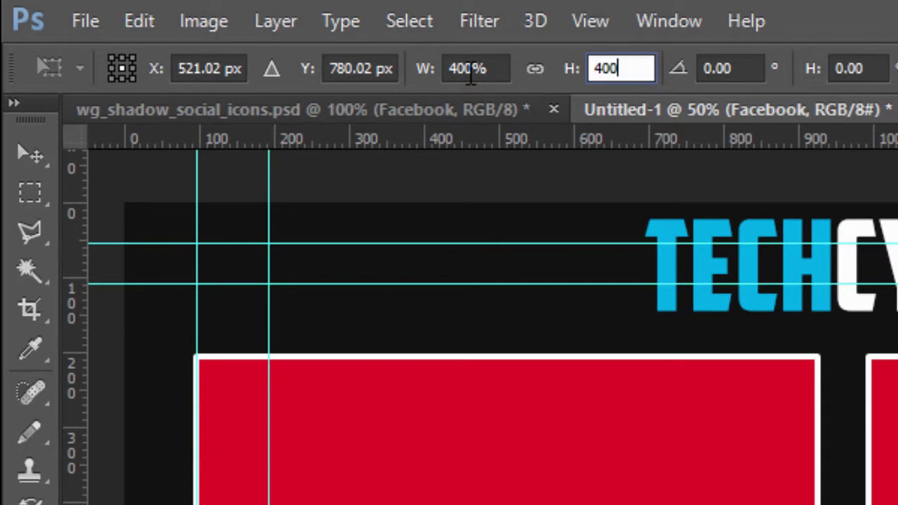
key("Return")
key("Return")
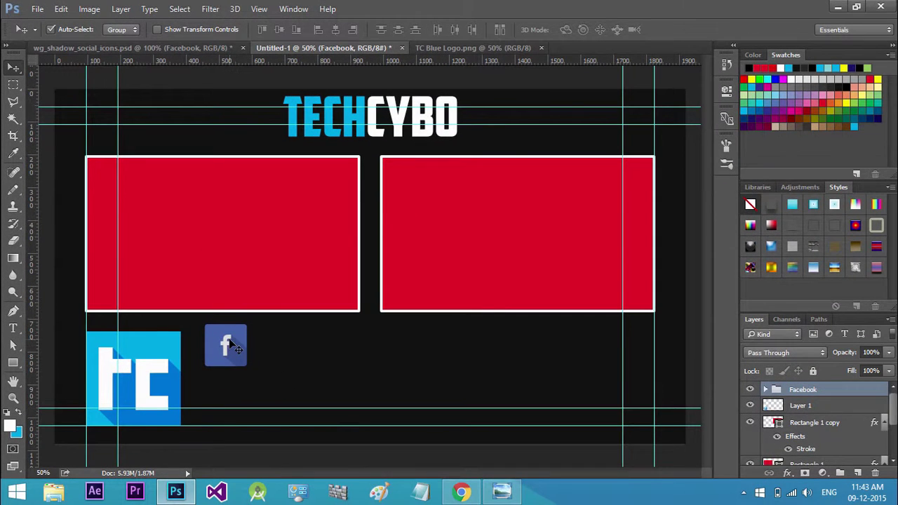
mouse_move(222, 345)
left_mouse_down()
mouse_move(222, 354)
mouse_move(214, 346)
left_mouse_up()
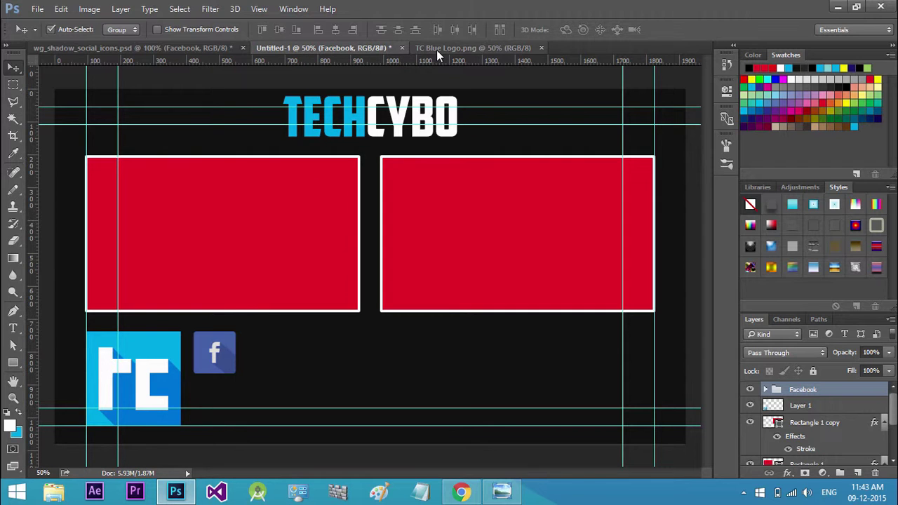
- Drag the Google+ icon from the social icons document into the banner
left_click(202, 49)
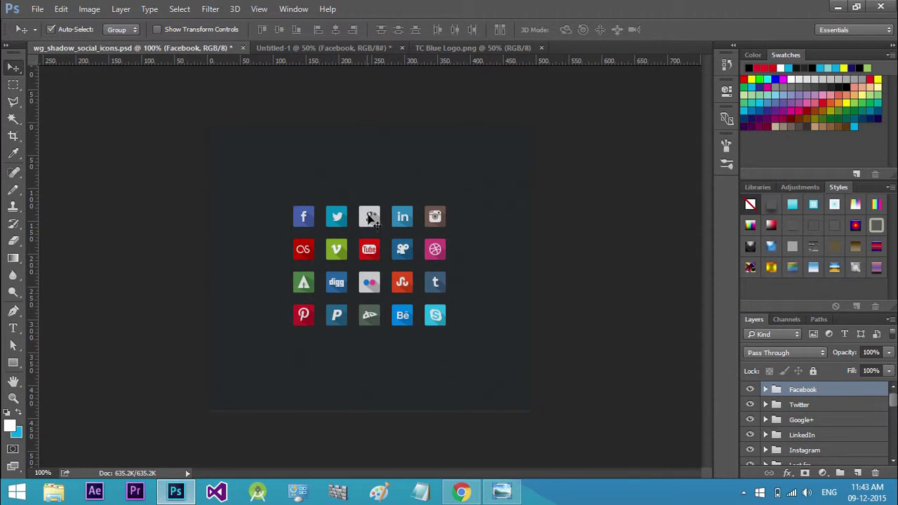
left_click_drag(370, 218, 289, 55)
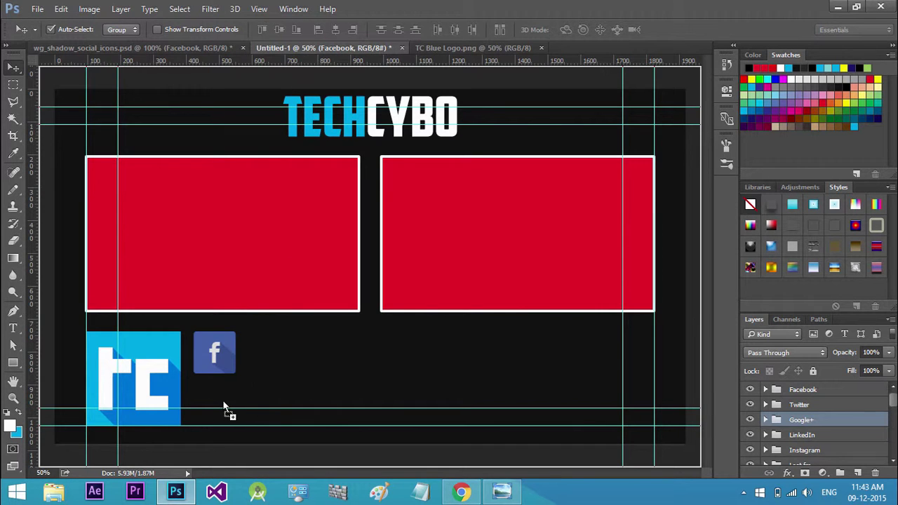
left_click_drag(289, 55, 223, 405)
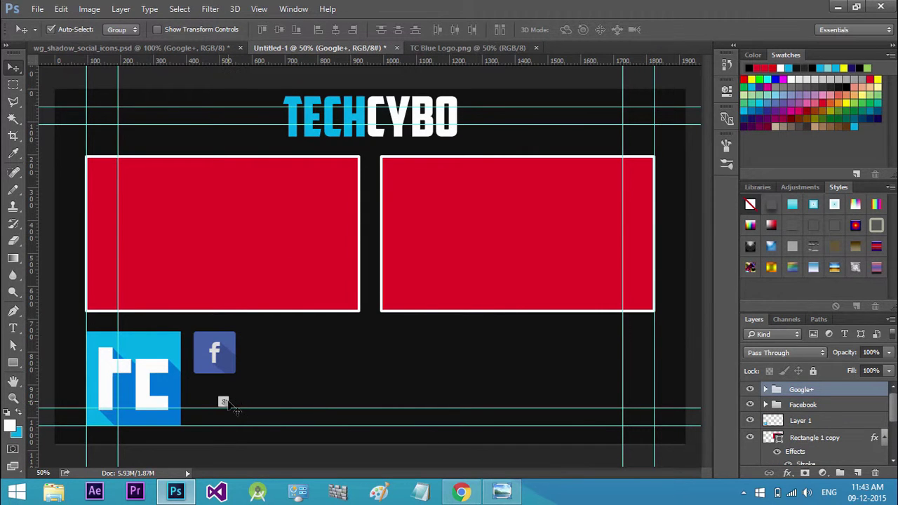
- Scale the Google+ icon to 400% and place it directly below the Facebook icon
key("ctrl+t")
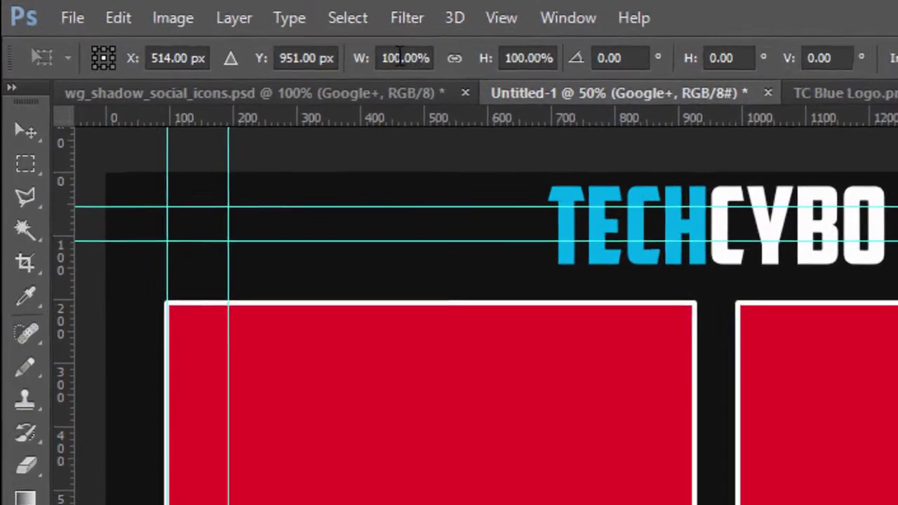
left_click(399, 58)
left_click(456, 59)
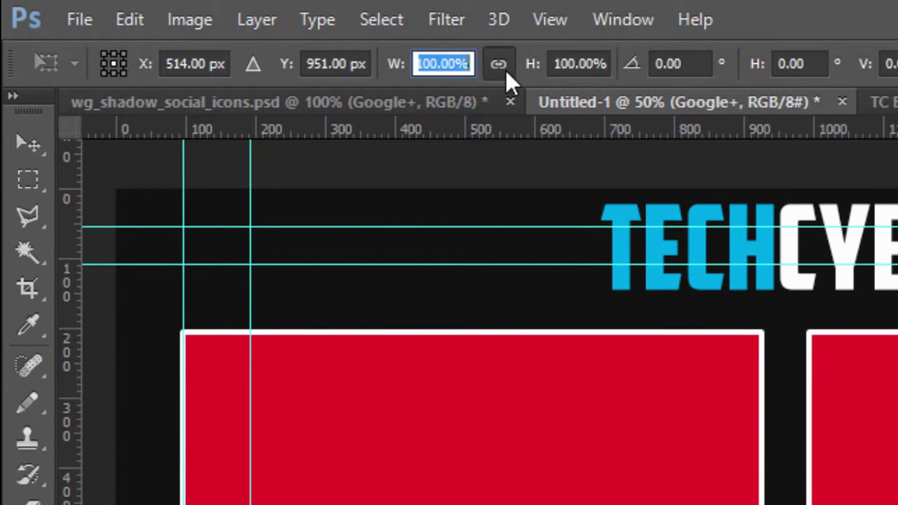
left_click(445, 67)
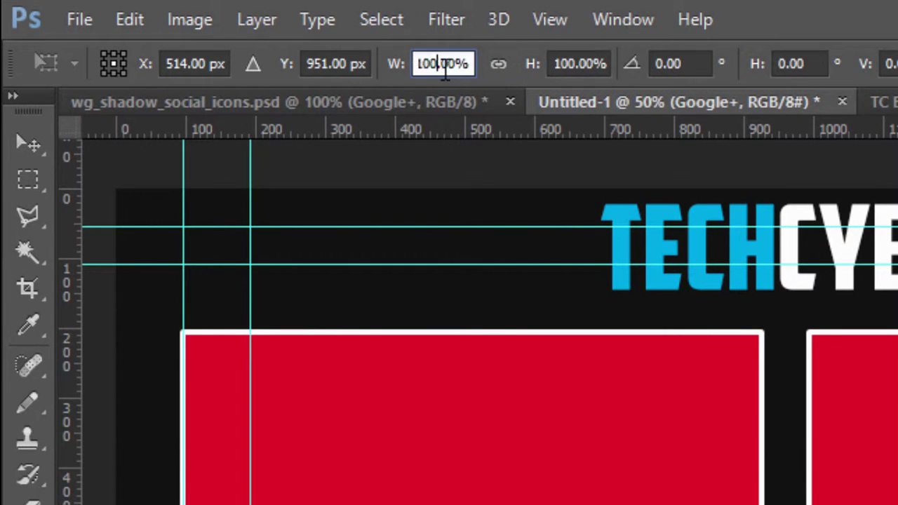
left_click(558, 63)
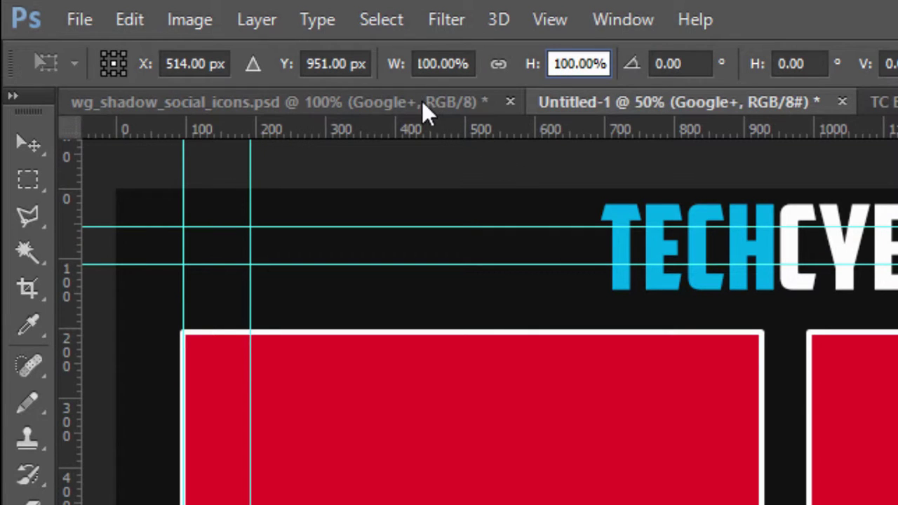
double_click(429, 63)
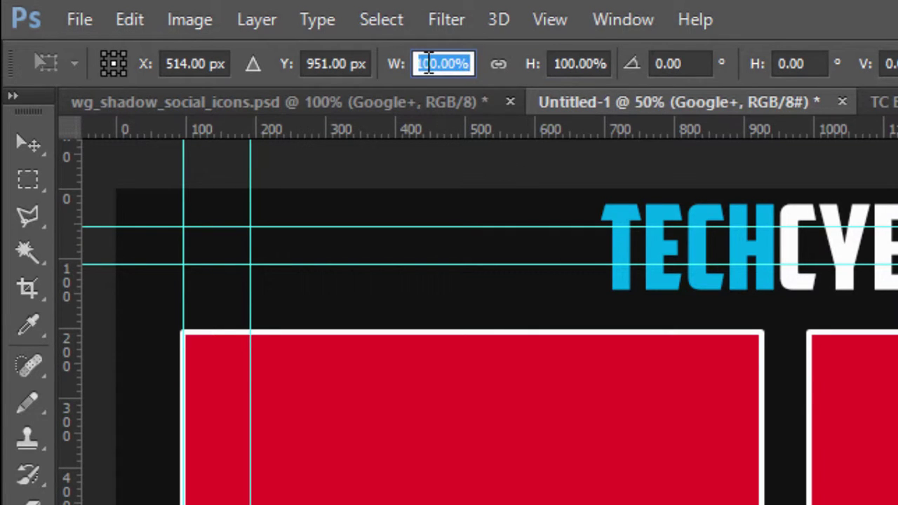
type("400")
key("Tab")
type("4")
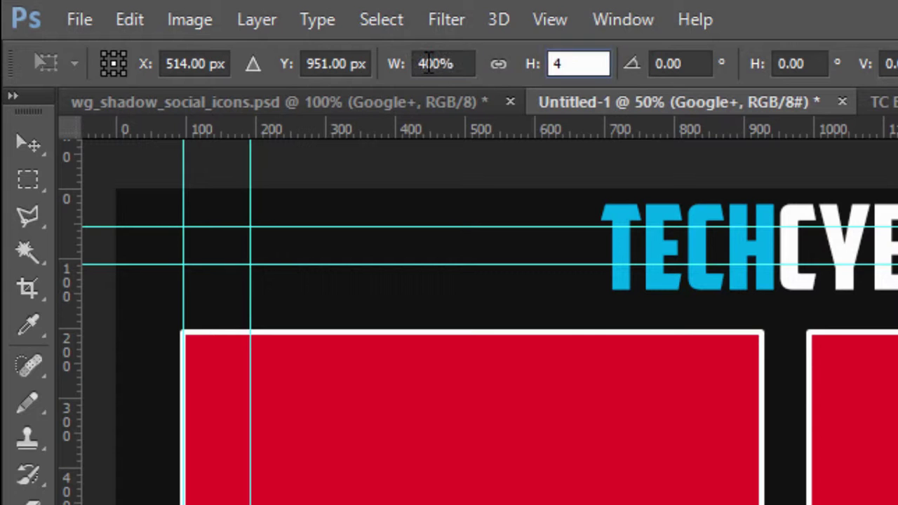
type("00")
key("Return")
key("Return")
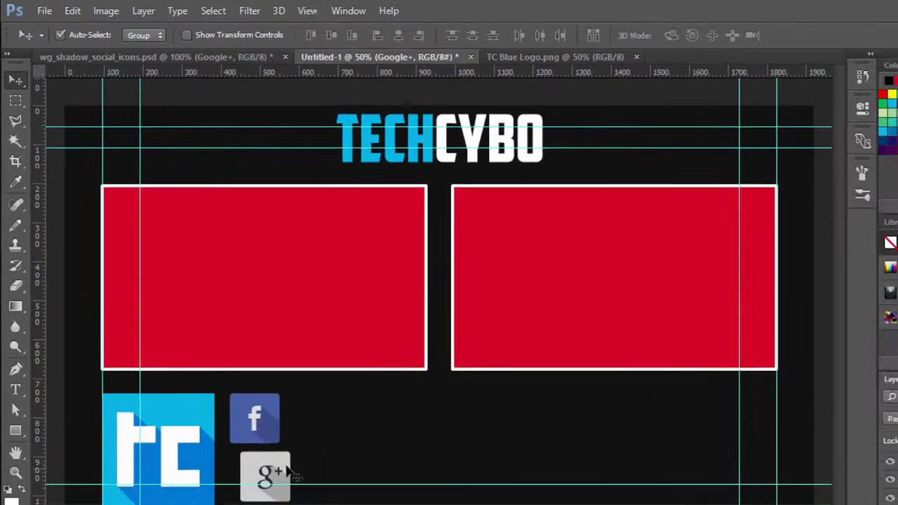
left_click_drag(210, 395, 225, 398)
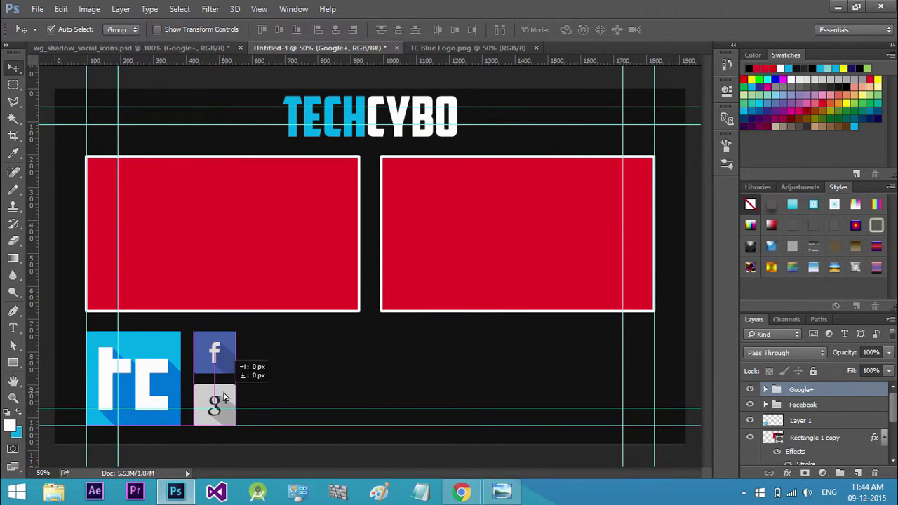
left_click(295, 376)
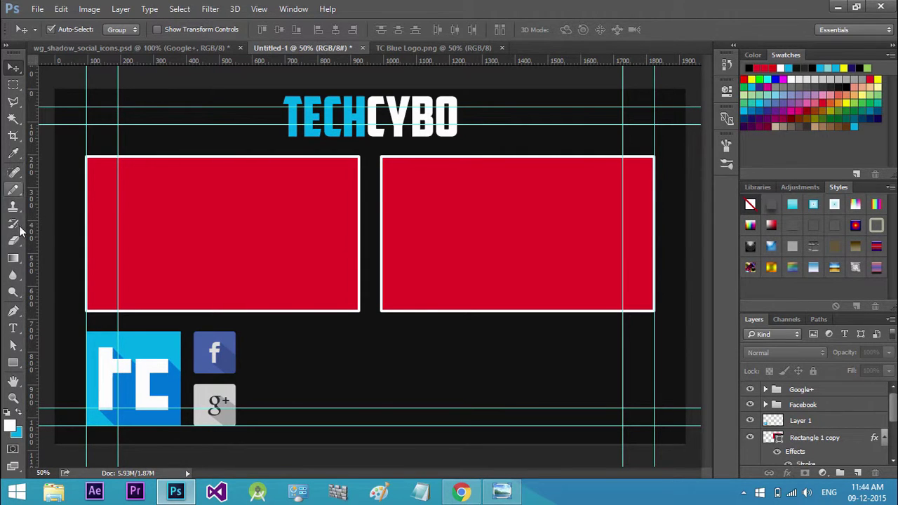
- Type TECHCYBO beside the Facebook icon, starting in Couture Bold
left_click(14, 328)
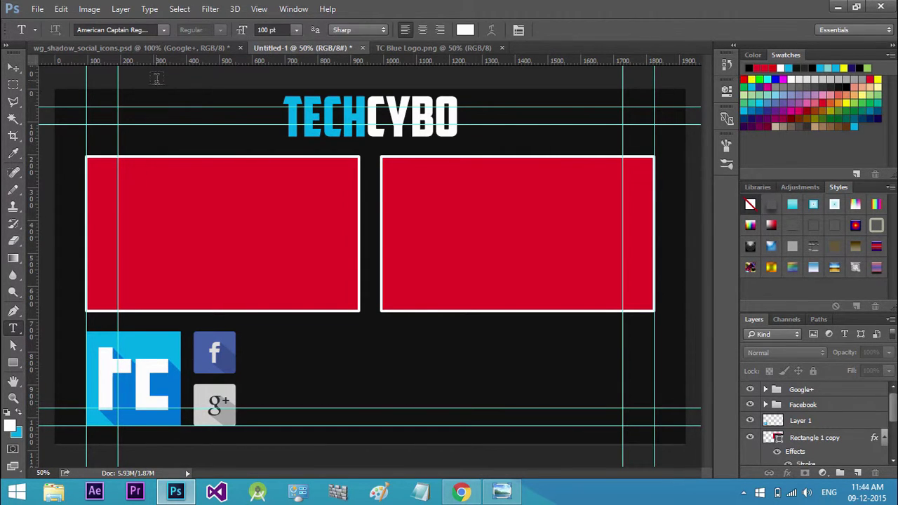
left_click(118, 30)
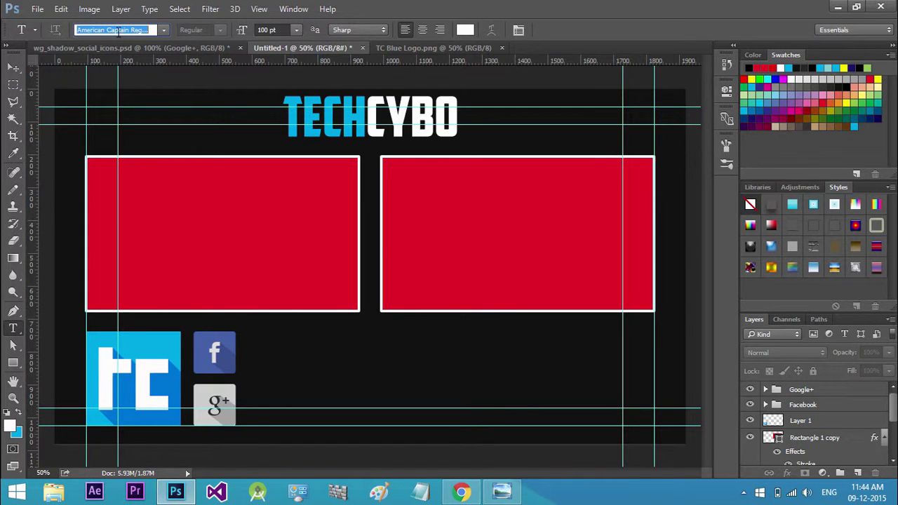
type("cout")
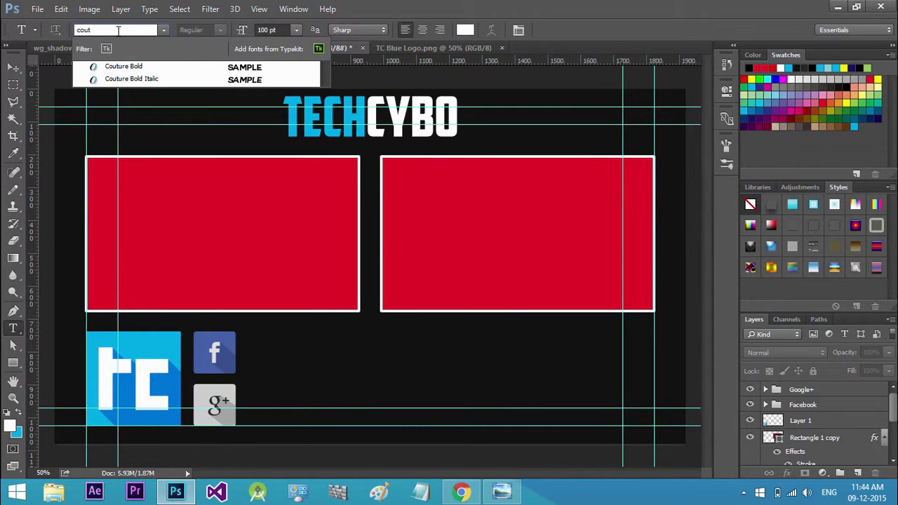
left_click(147, 68)
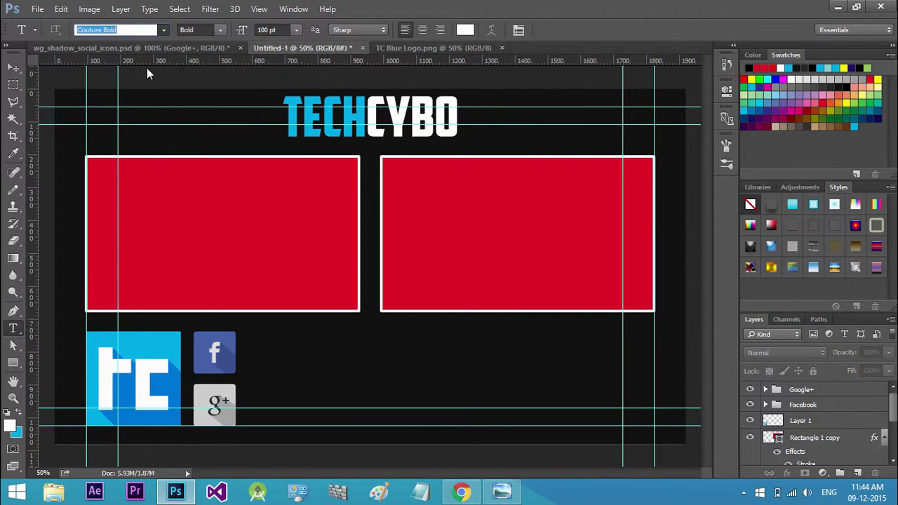
left_click(255, 358)
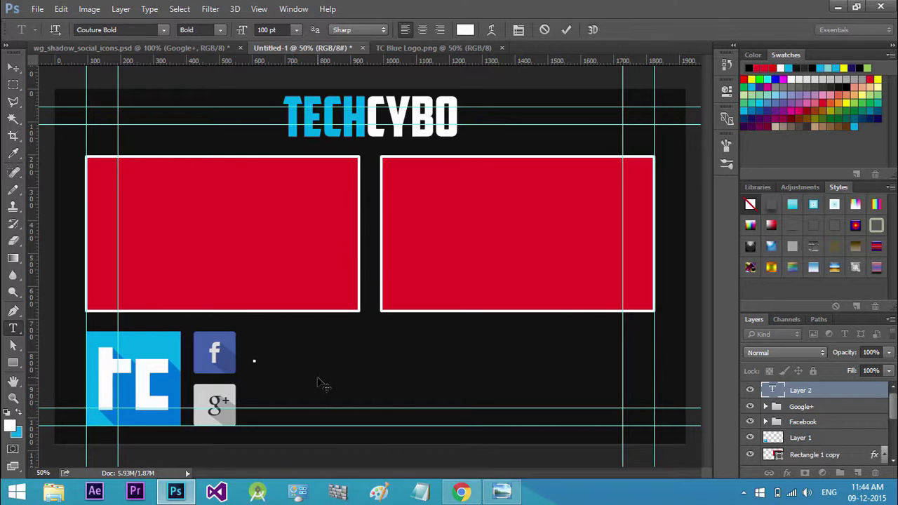
type("TEC")
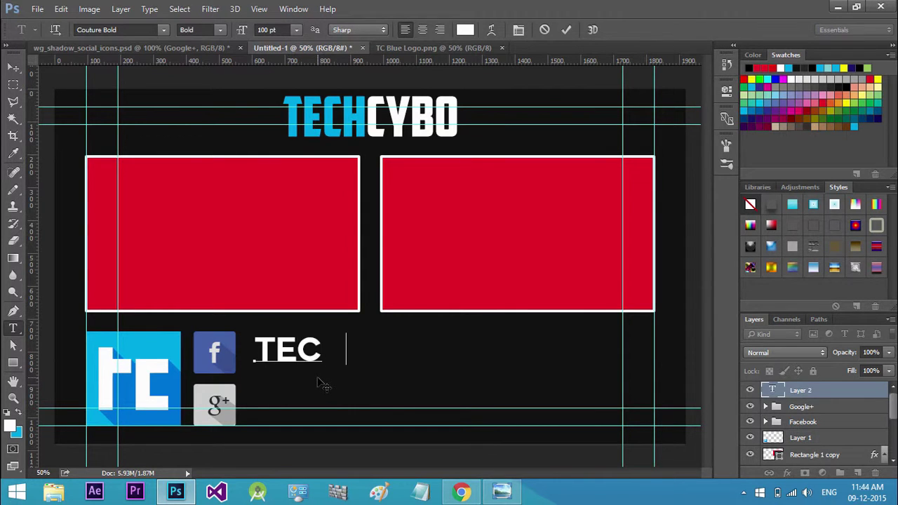
type("HCY")
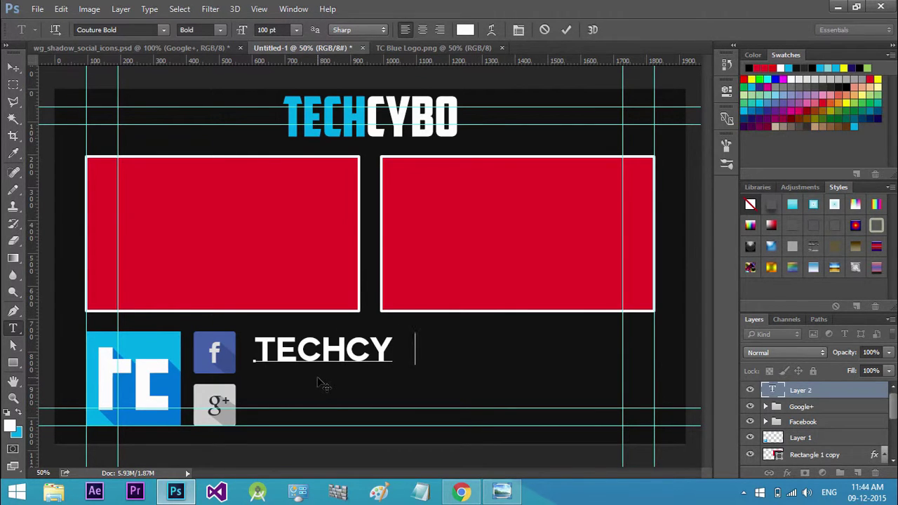
type("BO")
- Restyle the TECHCYBO text in Bebas Neue Regular and commit it
key("ctrl+a")
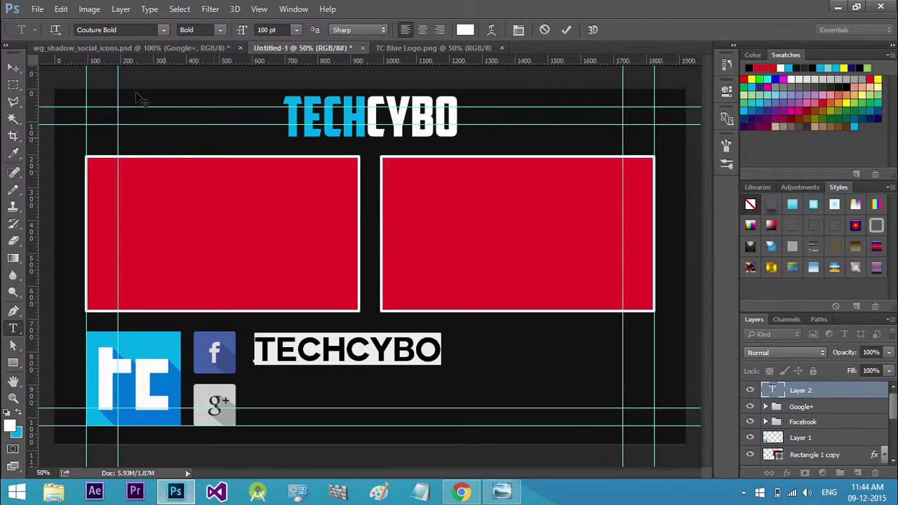
left_click(90, 29)
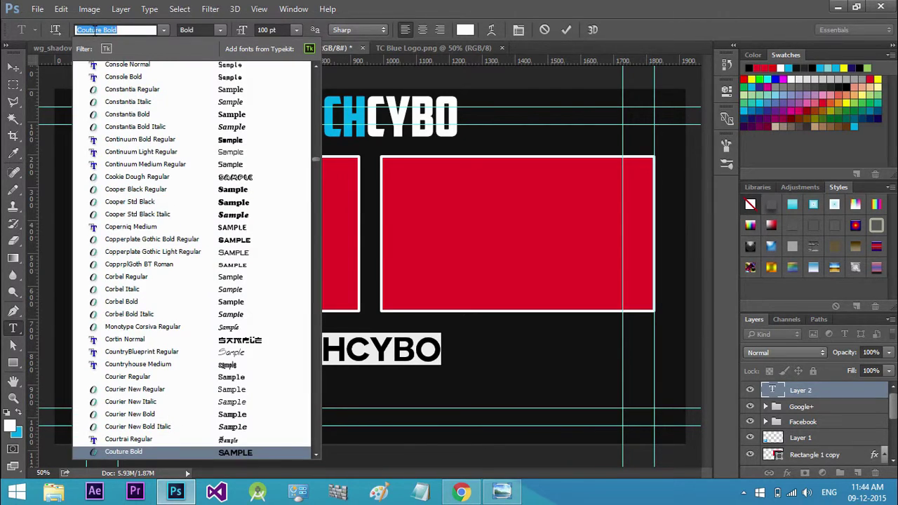
type("beb")
key("Down")
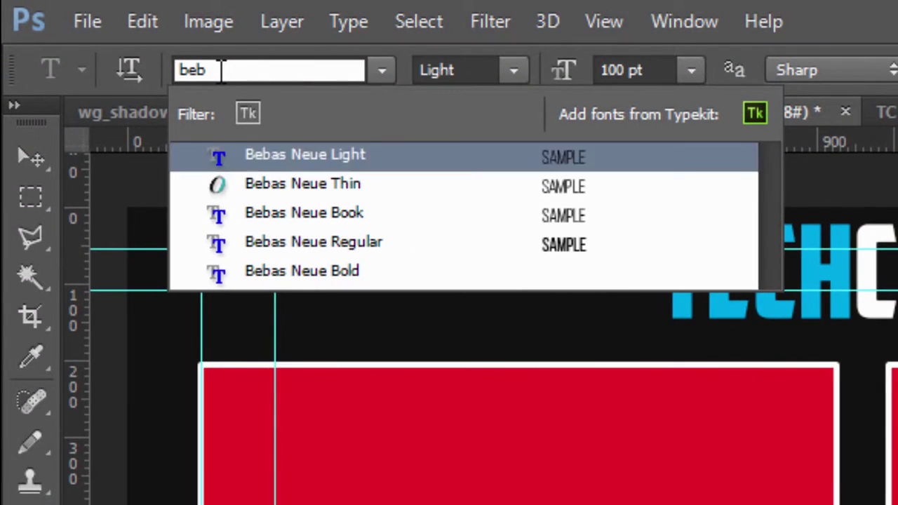
key("Down")
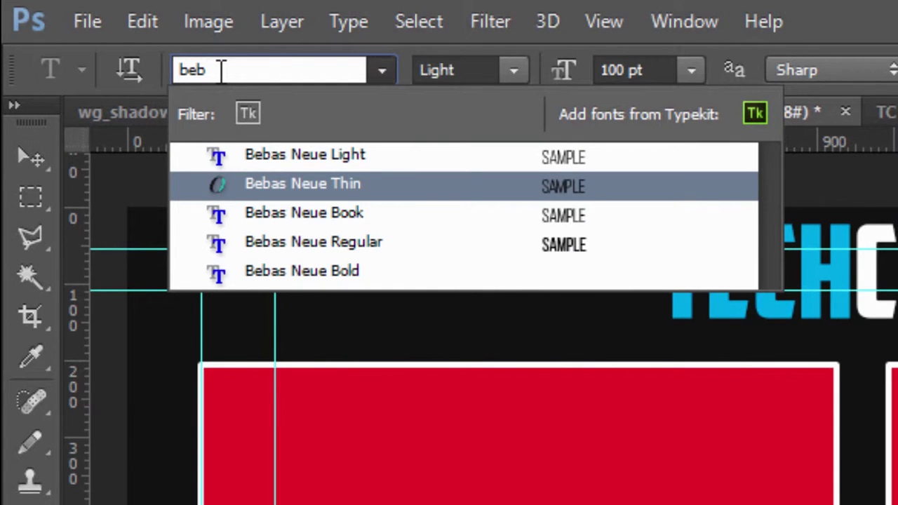
key("Down")
key("Down")
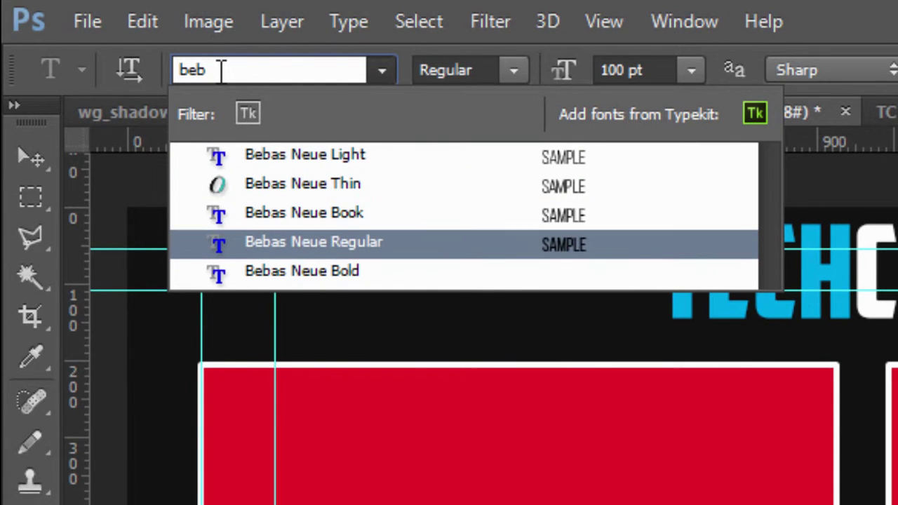
key("Return")
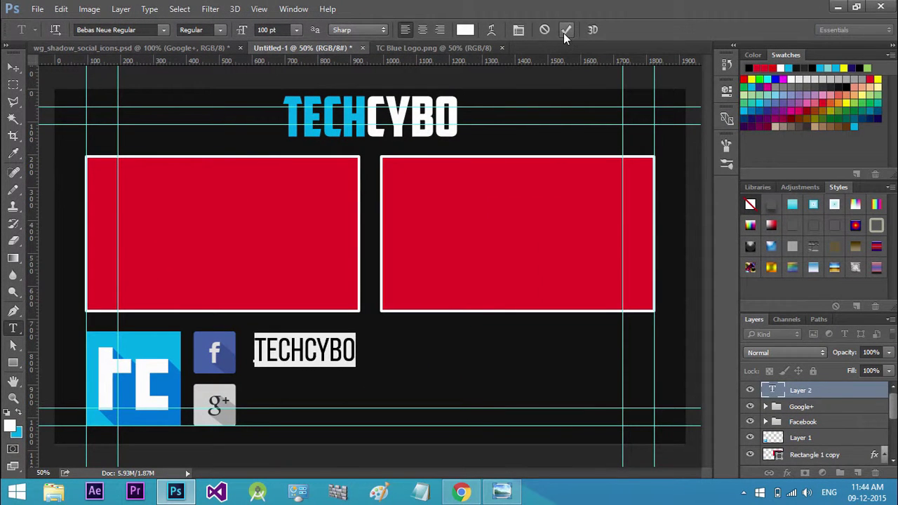
left_click(566, 30)
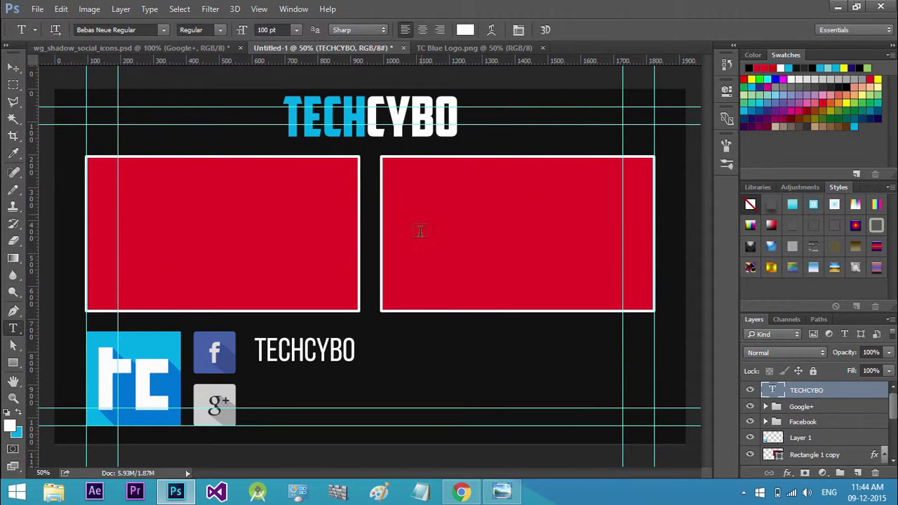
- Align TECHCYBO beside Facebook, Alt-drag a copy beside Google+, and bring in sub.png
left_click(13, 68)
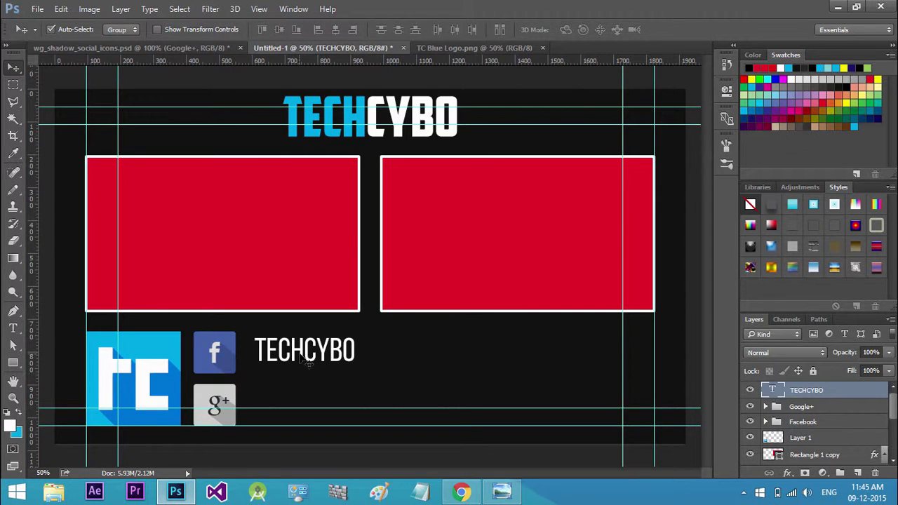
left_click_drag(306, 356, 295, 356)
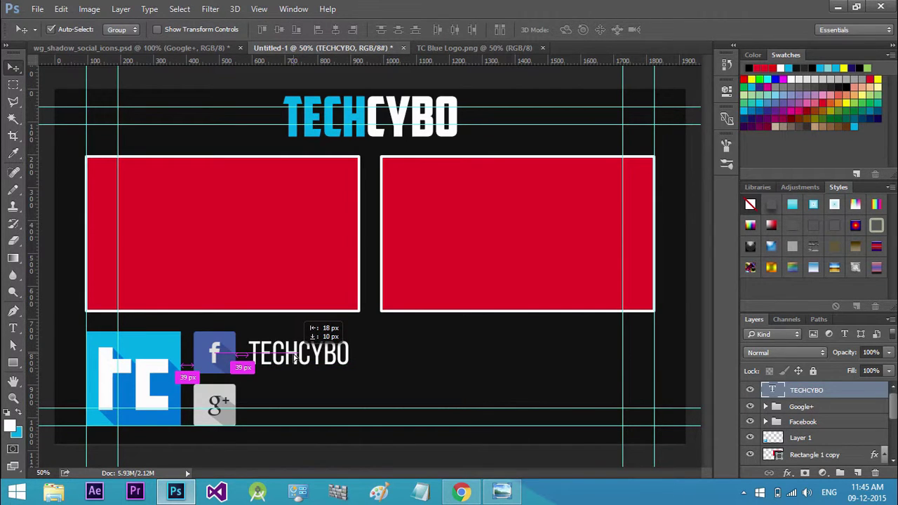
left_click_drag(295, 357, 295, 358)
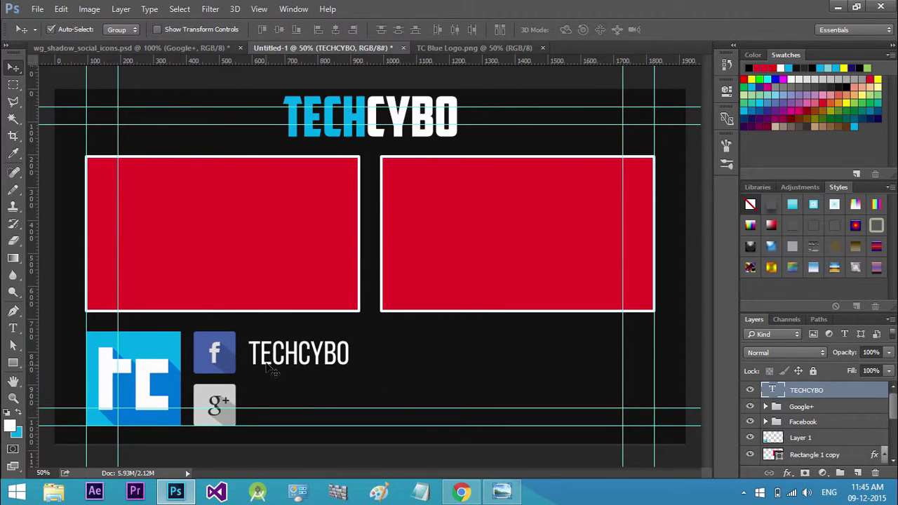
left_click_drag(273, 364, 271, 420, "alt")
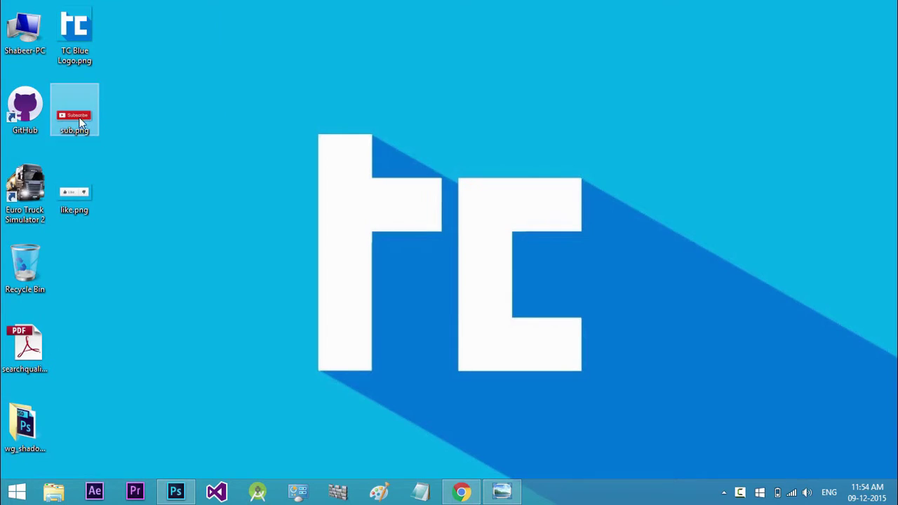
mouse_move(74, 119)
left_mouse_down()
mouse_move(298, 218)
mouse_move(356, 456)
mouse_move(646, 22)
left_mouse_up()
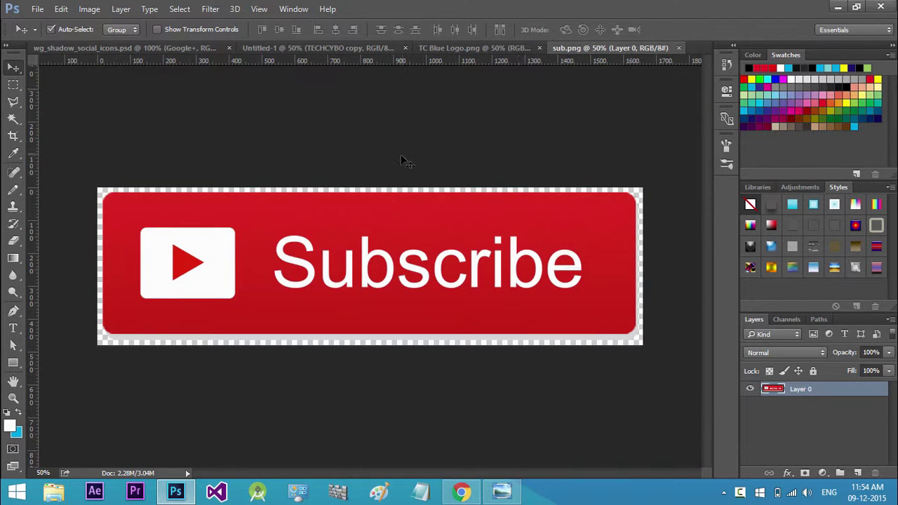
- Add sub.png to the banner, scaled to about 33% in the lower-right corner under the second red box
left_click_drag(350, 184, 325, 53)
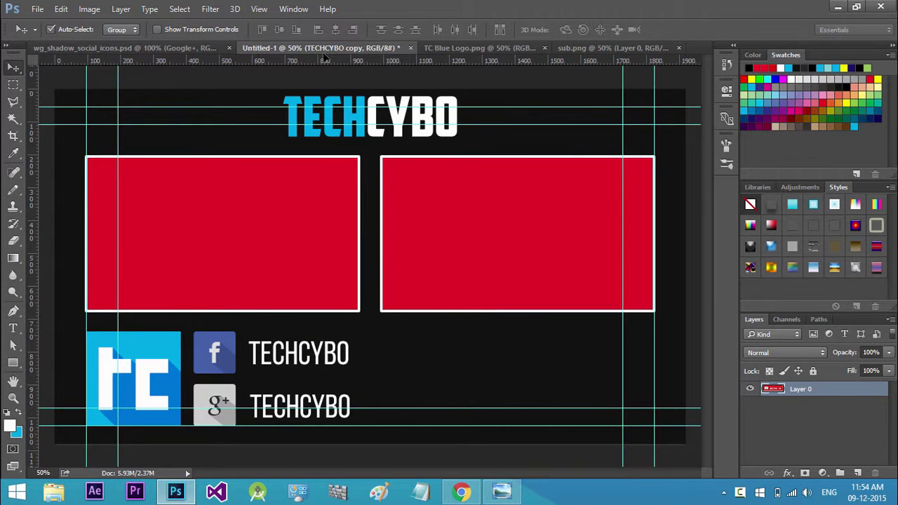
left_click_drag(323, 54, 451, 373)
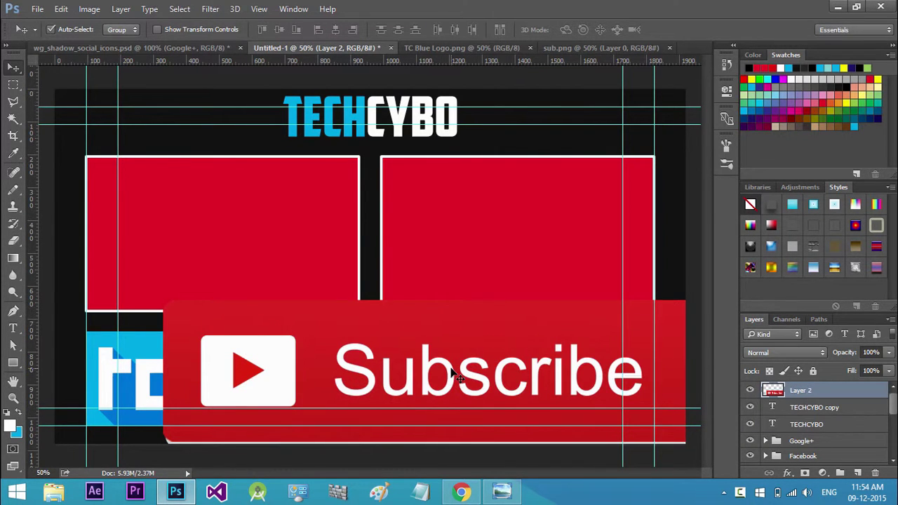
key("ctrl+t")
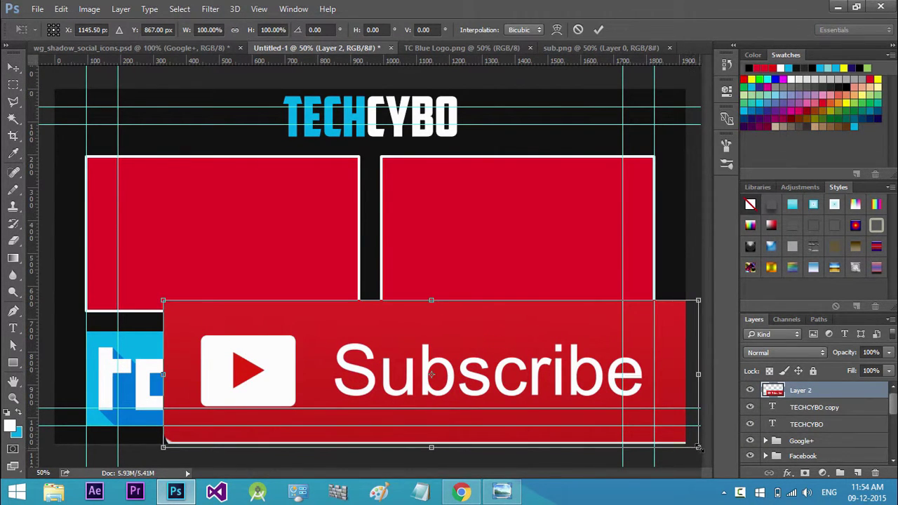
left_click_drag(699, 447, 531, 357)
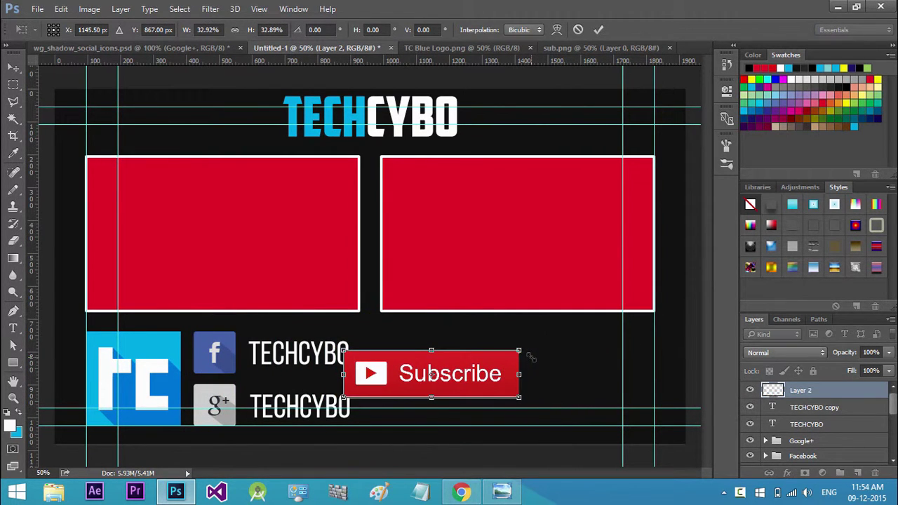
mouse_move(491, 379)
left_mouse_down()
mouse_move(577, 358)
mouse_move(535, 351)
mouse_move(628, 352)
left_mouse_up()
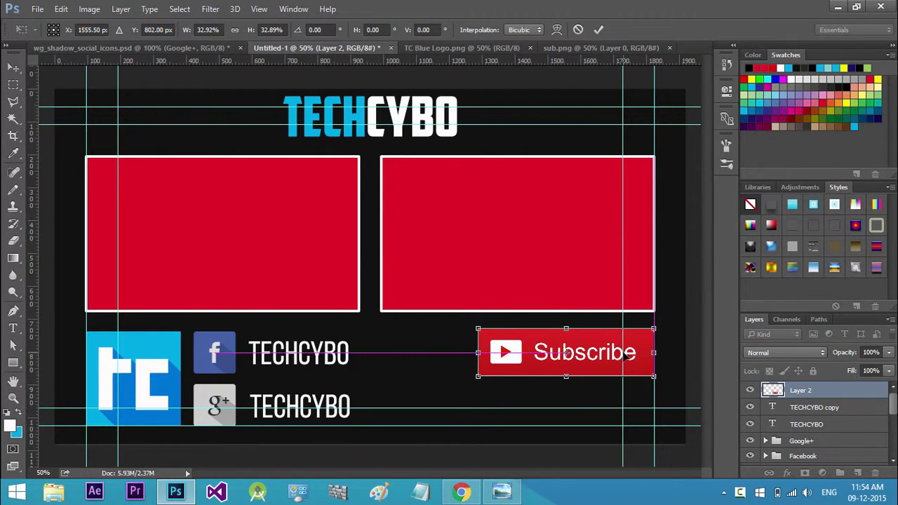
key("Return")
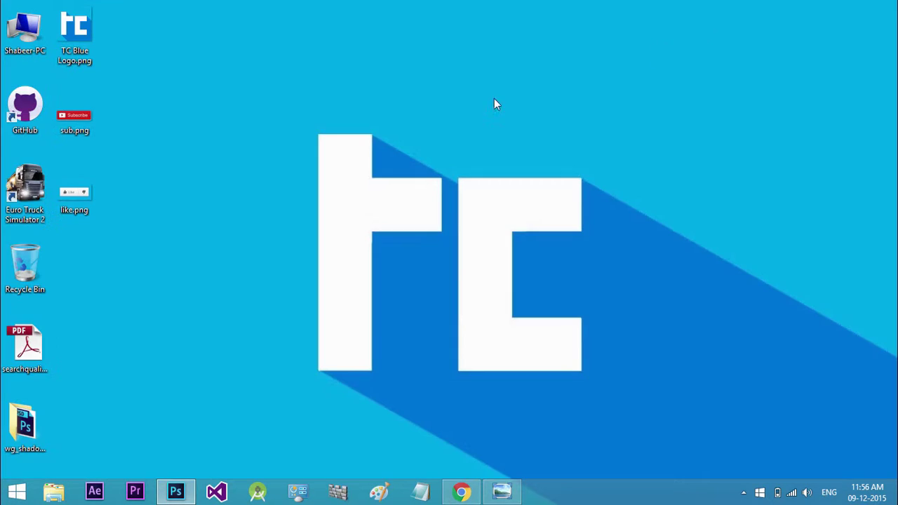
left_click_drag(96, 195, 190, 484)
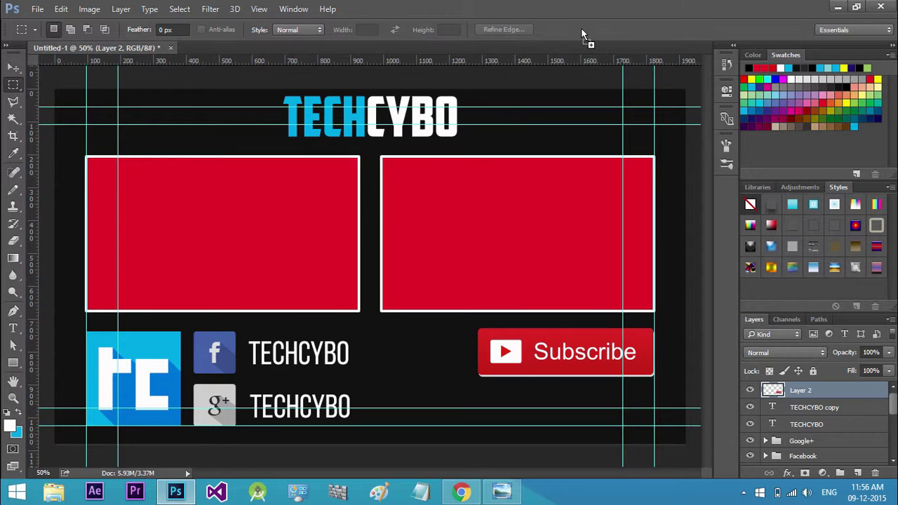
- Place like.png centred below the Subscribe button and turn off View > Show > Guides
left_click_drag(189, 484, 581, 28)
left_click(466, 322)
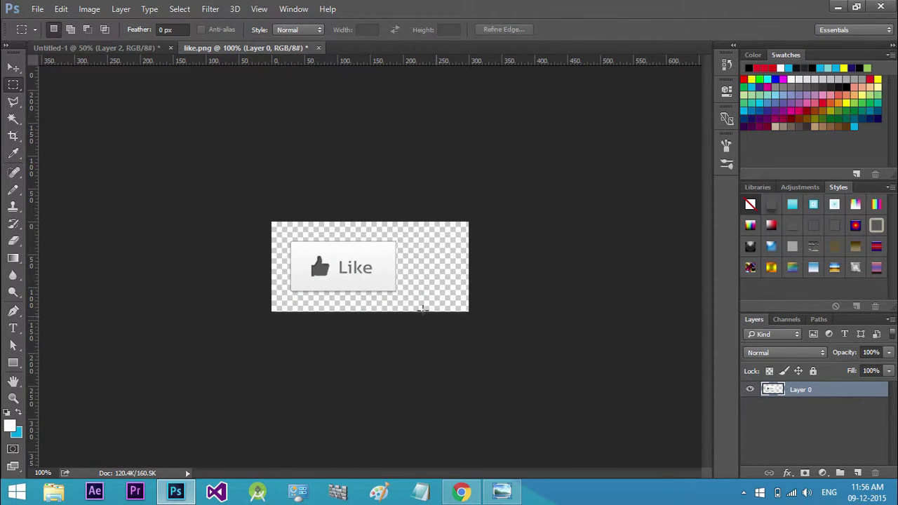
left_click(13, 67)
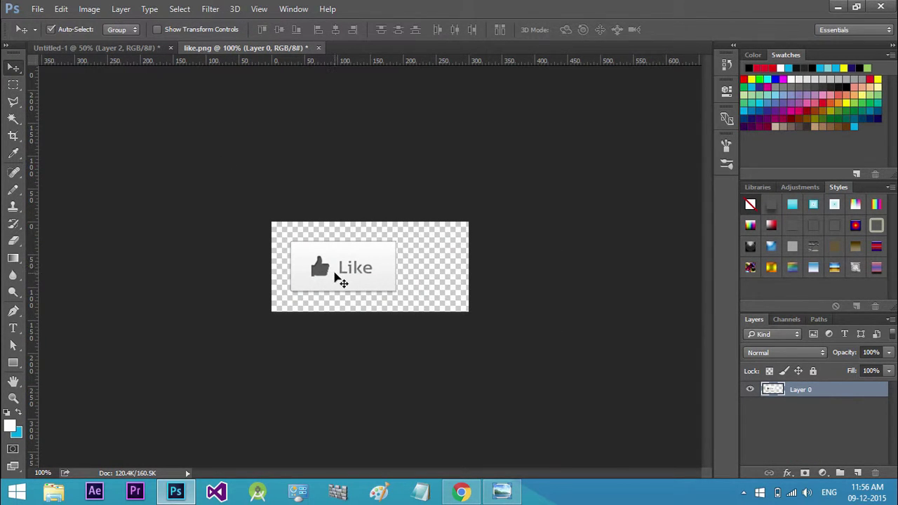
mouse_move(344, 275)
left_mouse_down()
mouse_move(373, 240)
mouse_move(139, 52)
left_mouse_up()
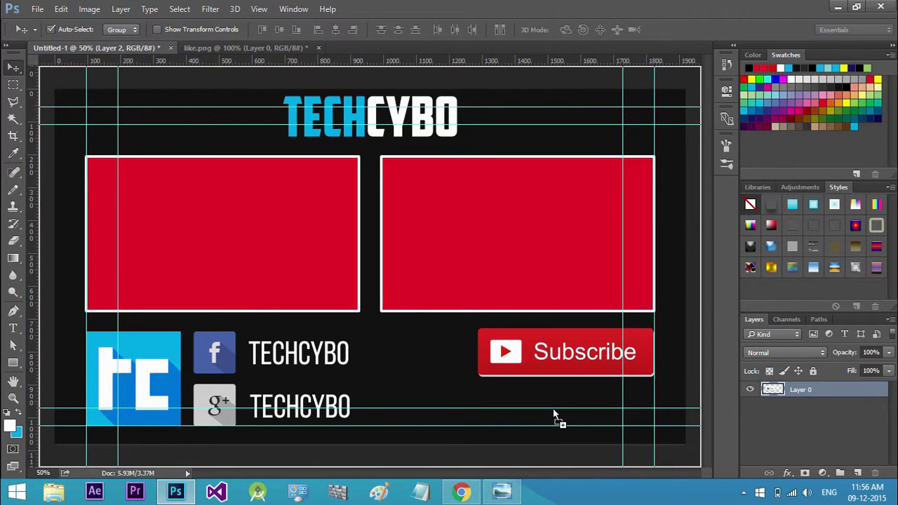
mouse_move(139, 53)
left_mouse_down()
mouse_move(554, 414)
mouse_move(572, 407)
mouse_move(571, 387)
mouse_move(575, 404)
left_mouse_up()
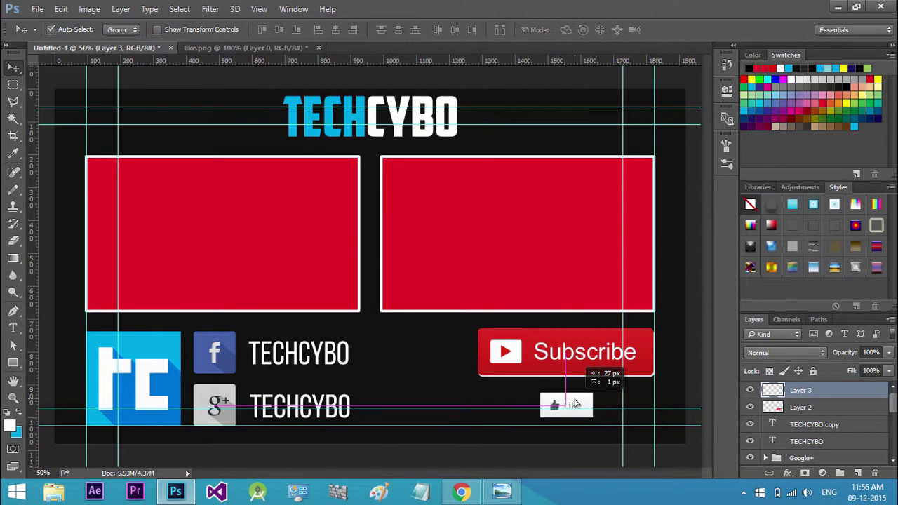
left_click(612, 400)
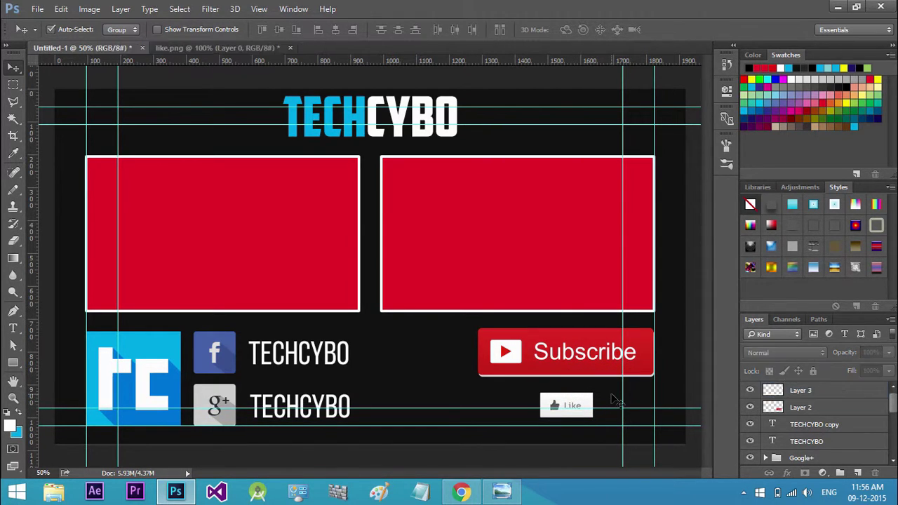
left_click(210, 8)
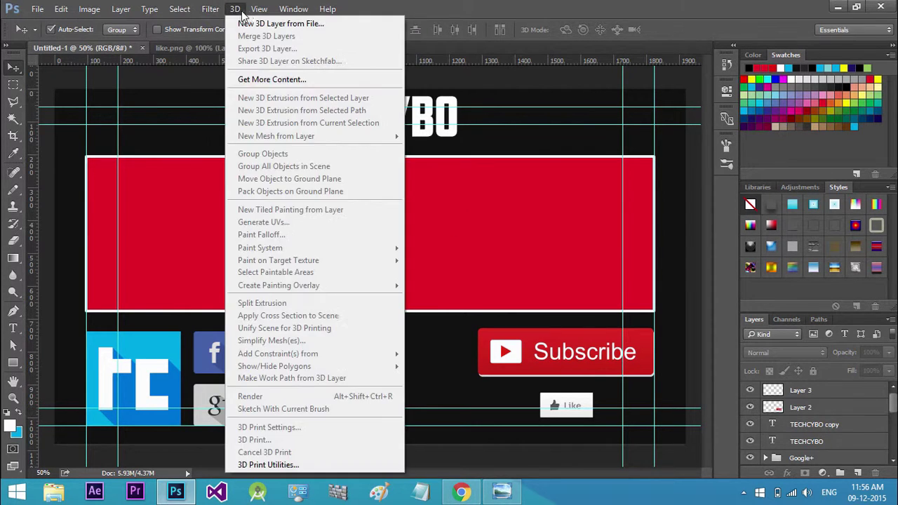
mouse_move(295, 230)
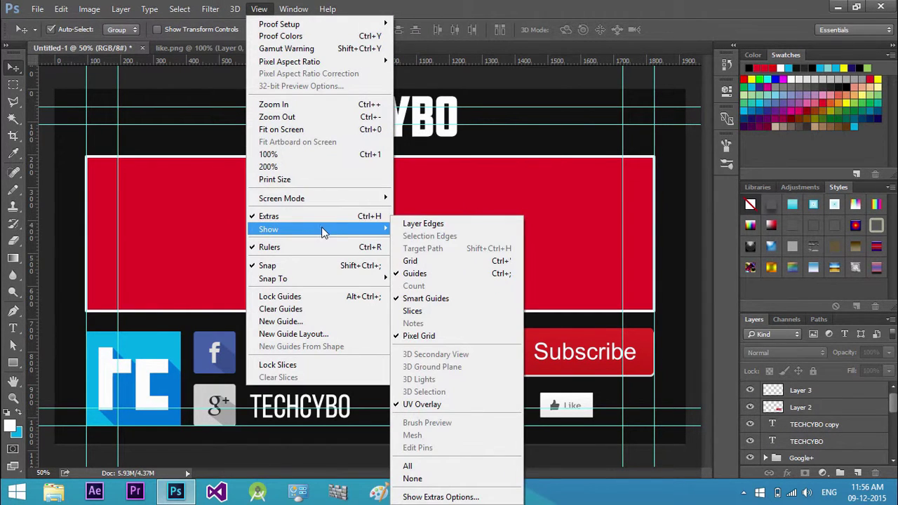
left_click(429, 273)
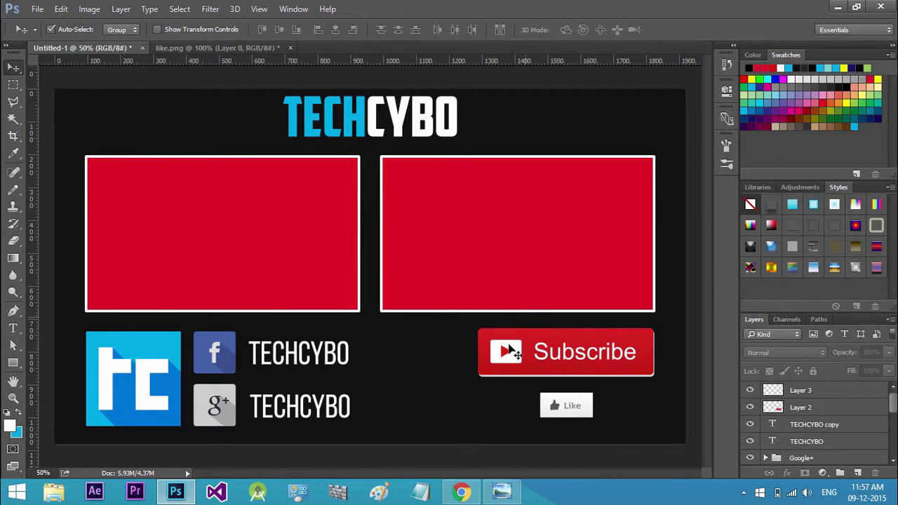
- Rename Layer 3 to Like and Layer 2 to Sub
left_click_drag(565, 411, 577, 413)
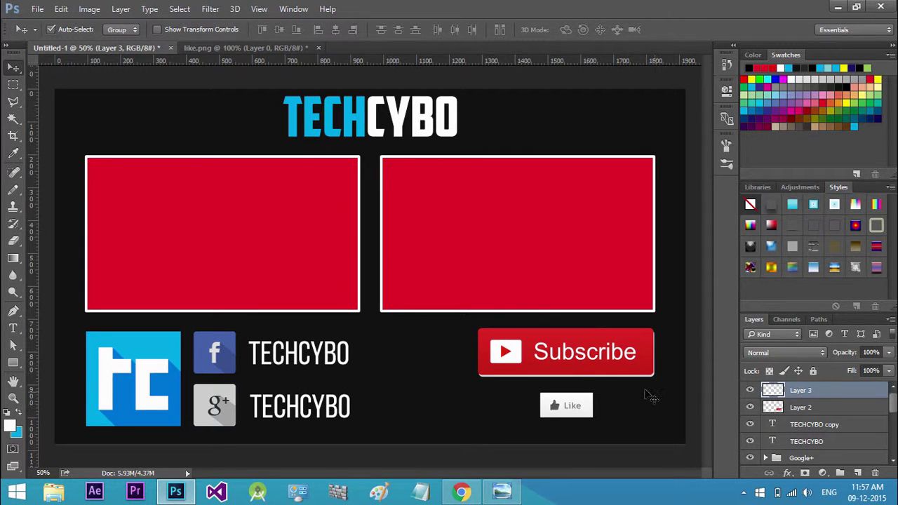
scroll(817, 433, "down", 5)
scroll(819, 449, "down", 5)
scroll(818, 449, "up", 10)
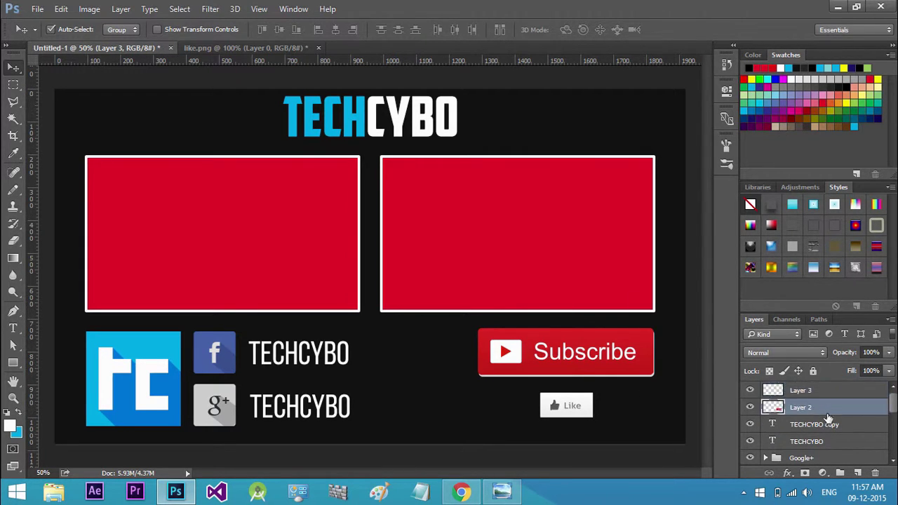
double_click(800, 390)
type("like")
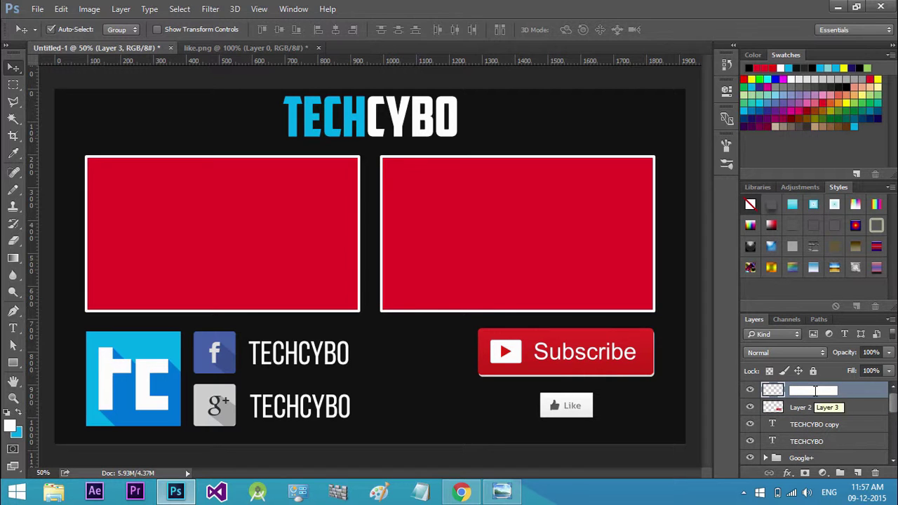
key("Return")
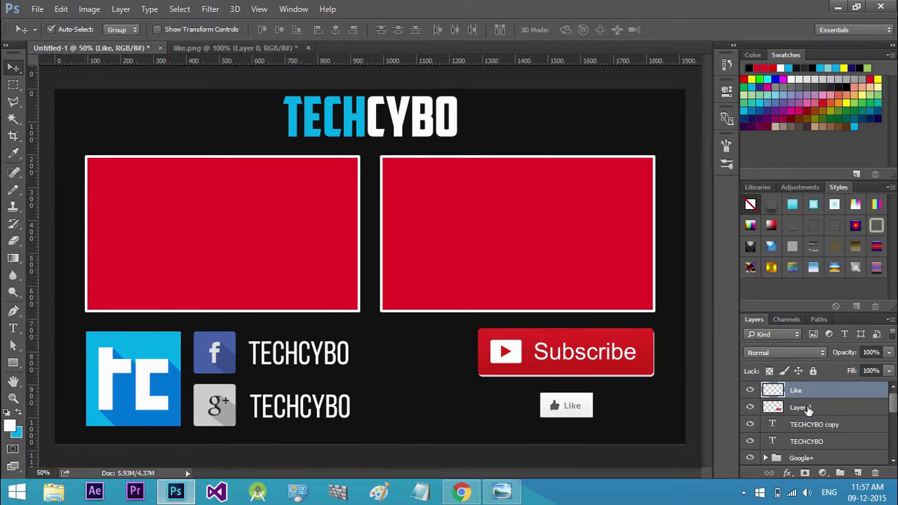
double_click(800, 407)
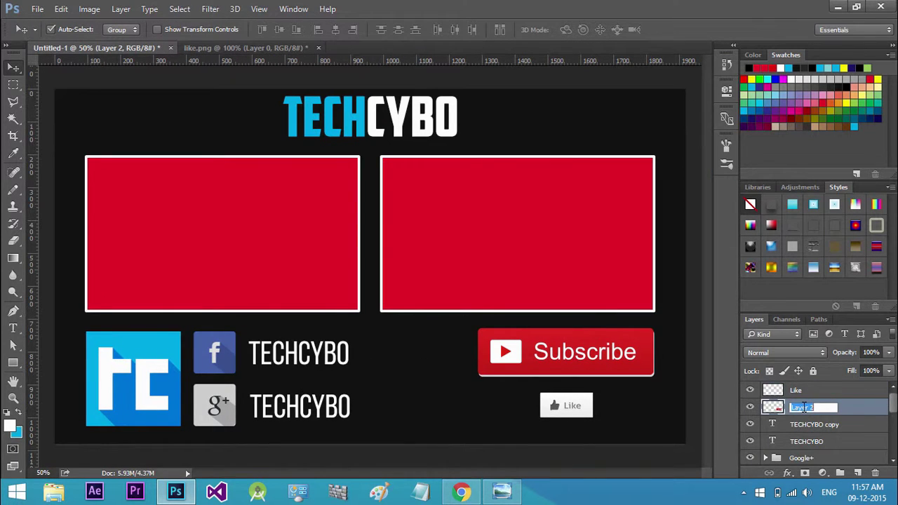
type("Sub")
key("Return")
- Rename the TECHCYBO text layers GPlusLink and FBLink, and Layer 1 to Logo
left_click(808, 425)
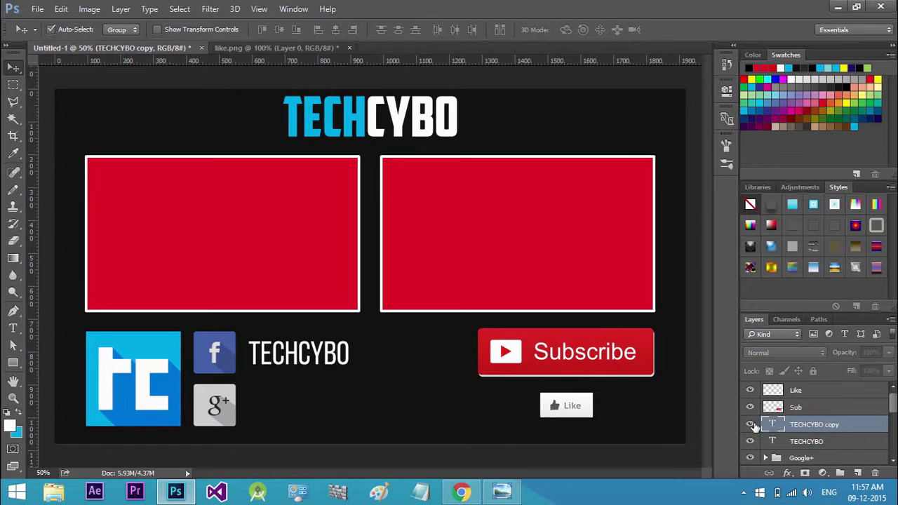
double_click(810, 426)
type("GPlus")
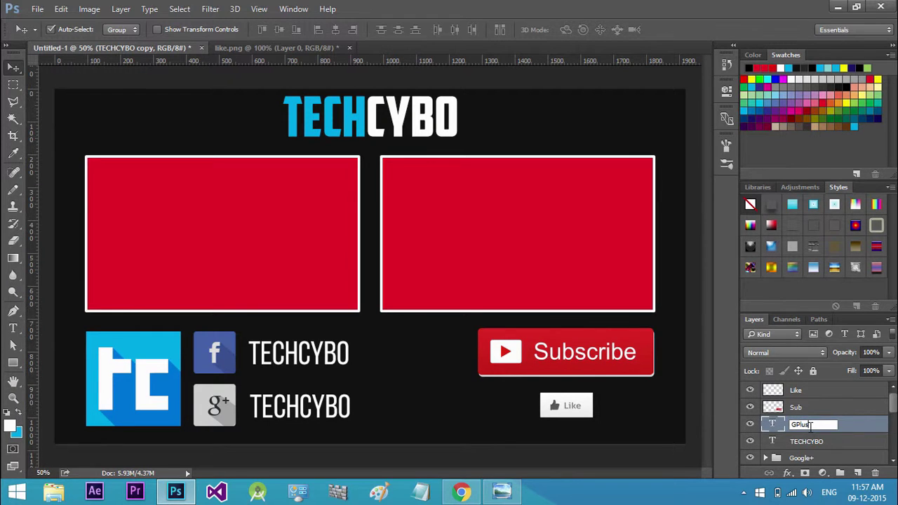
type("Link")
key("Return")
double_click(816, 442)
type("FBL")
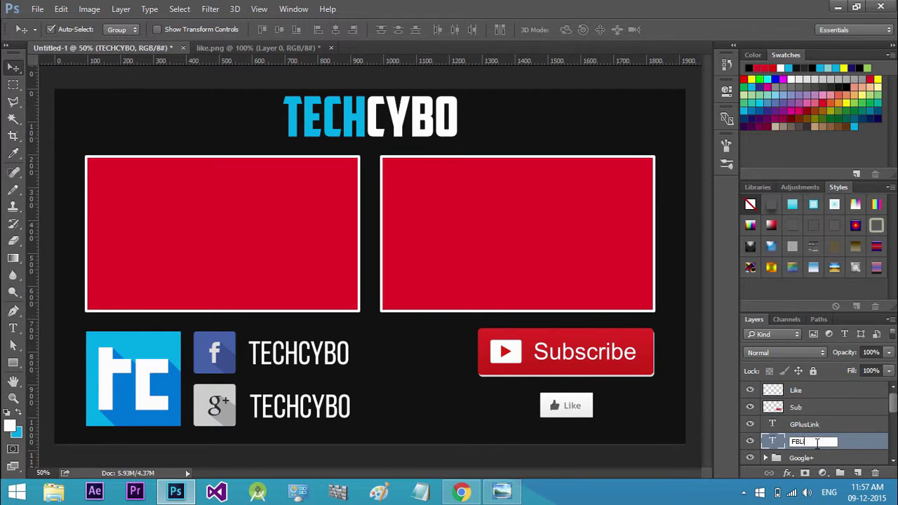
type("ink")
key("Return")
scroll(814, 435, "down", 2)
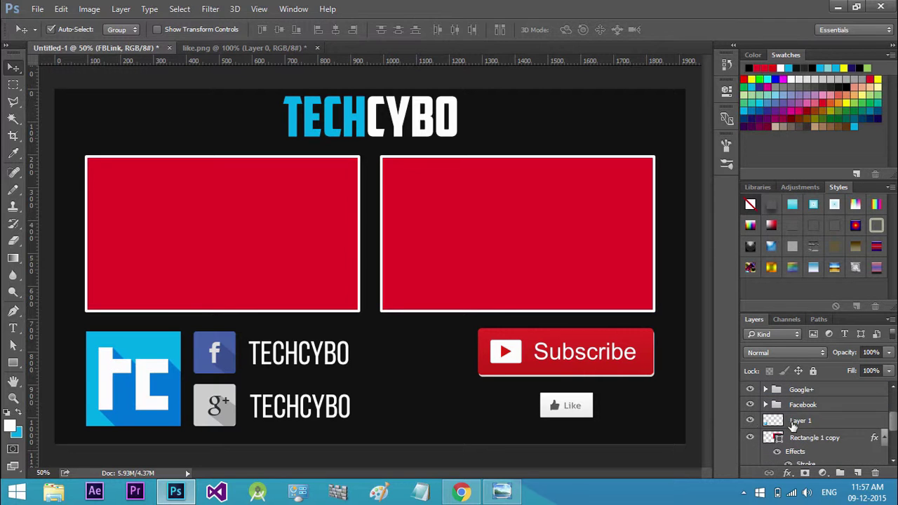
double_click(800, 420)
type("Logo")
- Rename the two rectangle layers Video 2 and Video 1
double_click(835, 432)
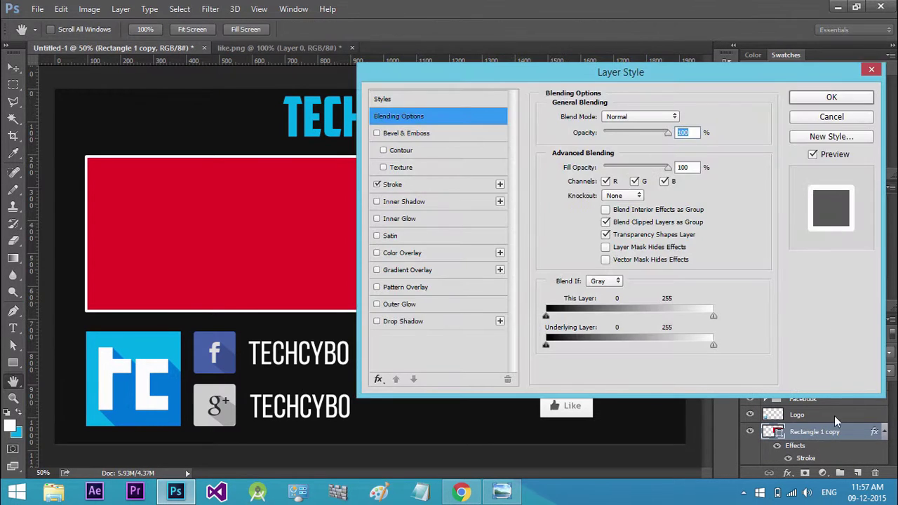
key("Escape")
double_click(807, 432)
type("Video 1")
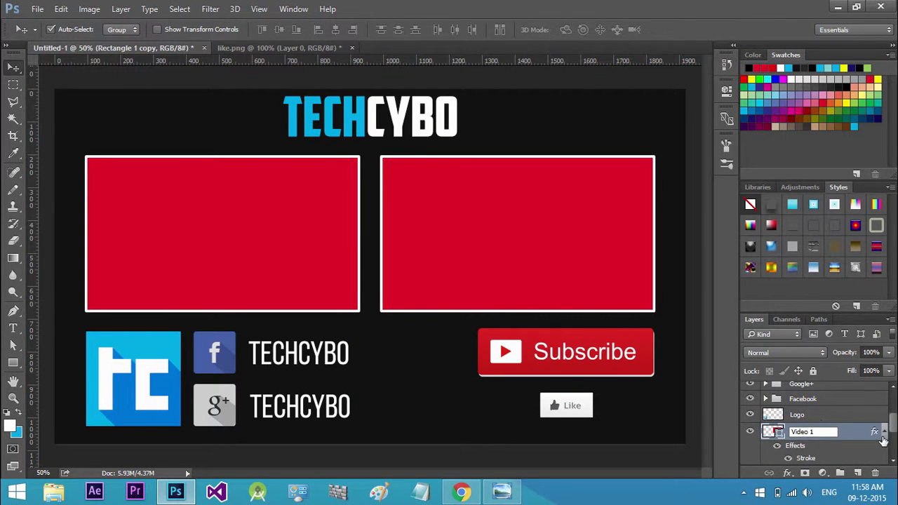
key("Return")
scroll(803, 435, "down", 1)
double_click(800, 397)
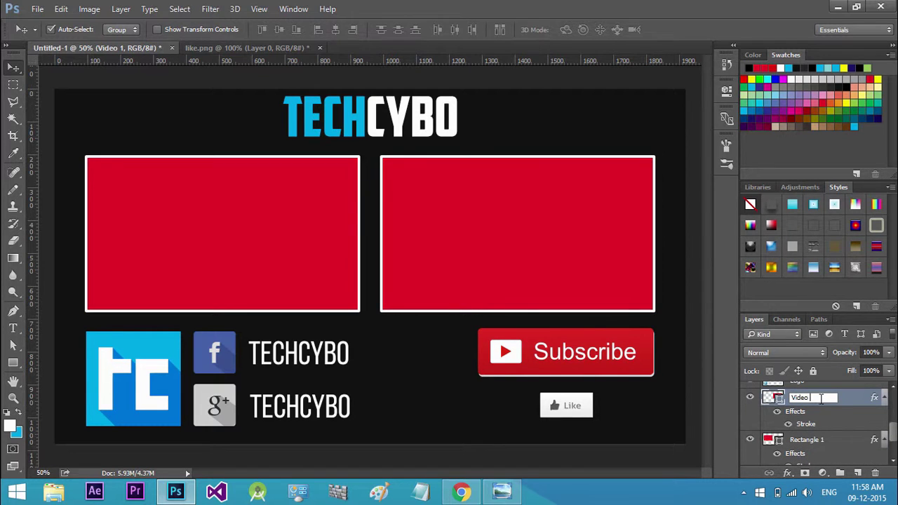
type("2")
key("Return")
double_click(811, 435)
key("Escape")
double_click(806, 432)
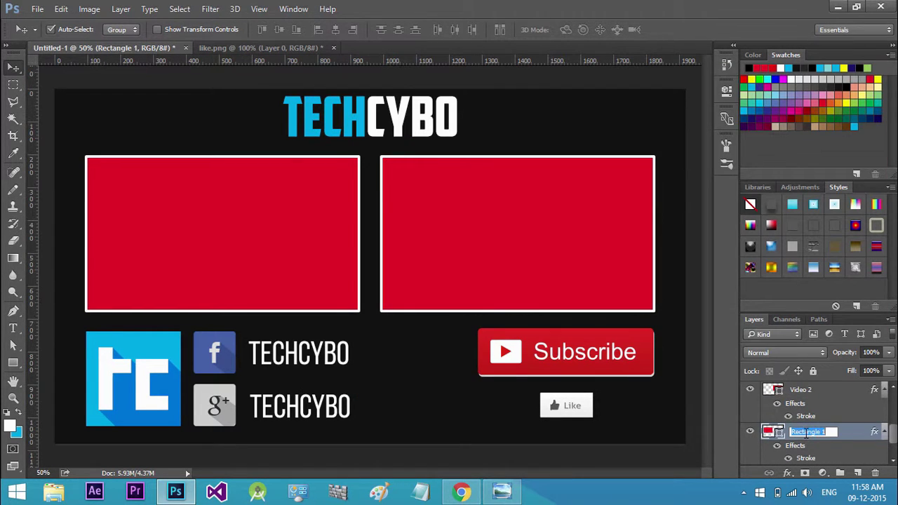
type("Video 1")
key("Return")
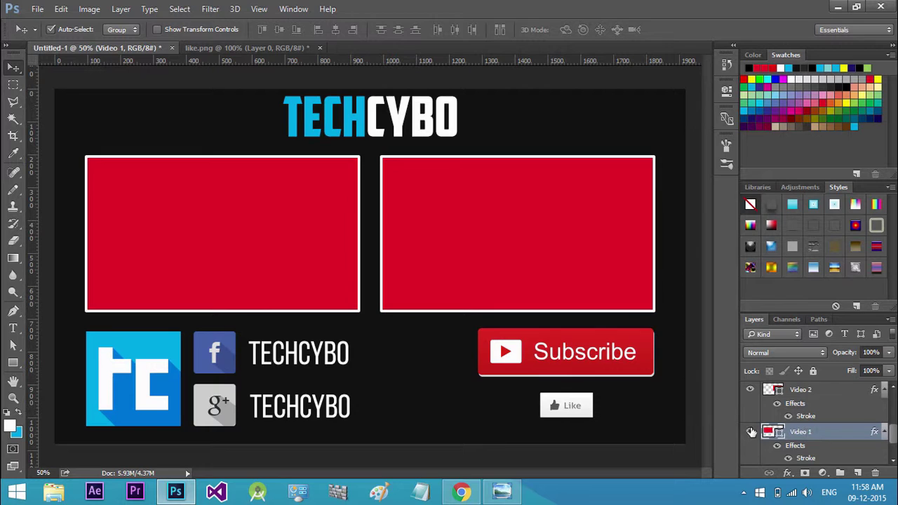
- Rename the TECHCYBO title layer to Channel NAme
scroll(798, 435, "down", 1)
scroll(797, 435, "down", 1)
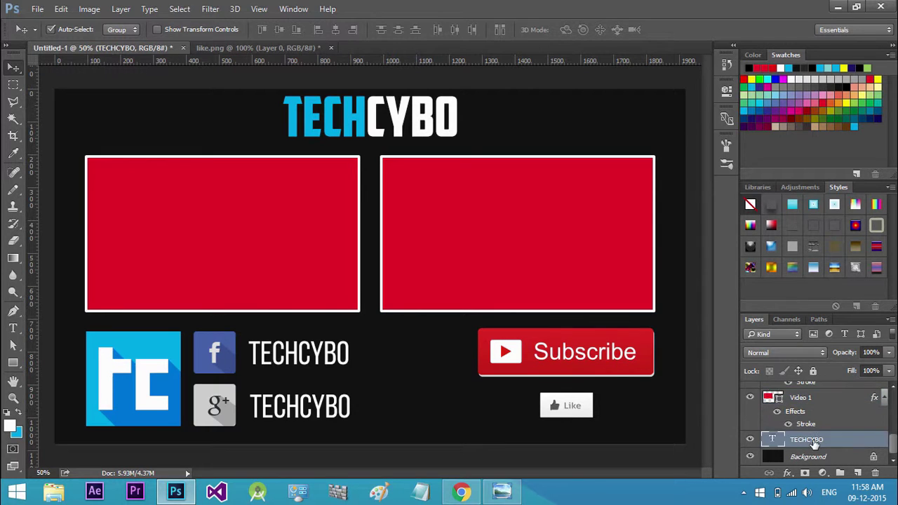
double_click(814, 440)
type("TITL")
key("Return")
scroll(811, 449, "up", 5)
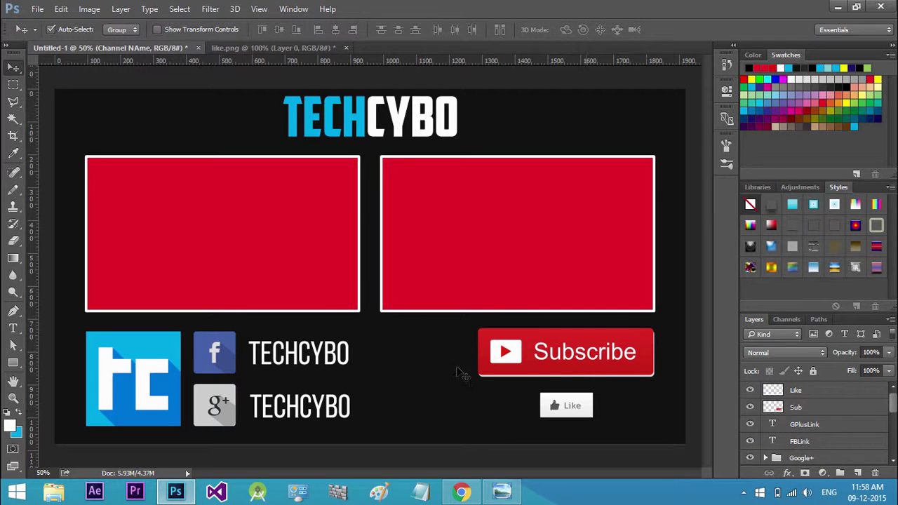
- Save the banner to the Desktop as Outro01.png in PNG format with no compression
key("ctrl+s")
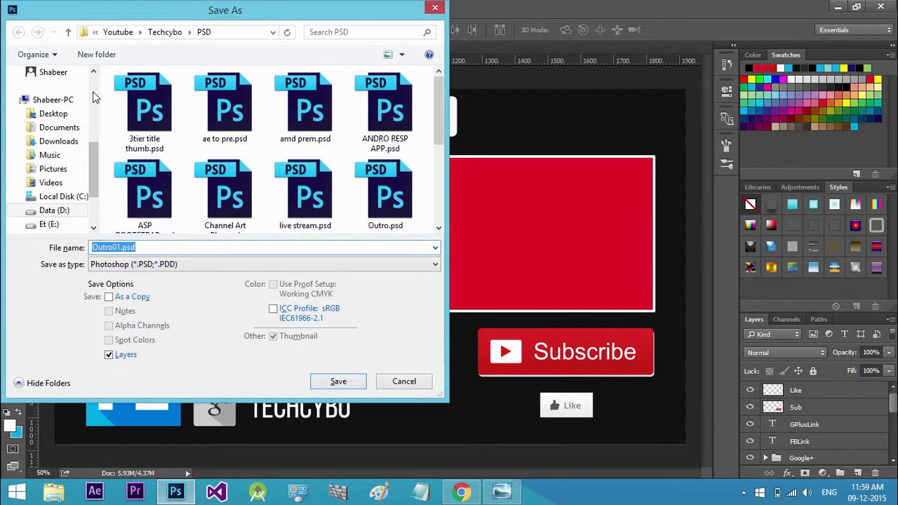
scroll(94, 82, "up", 3)
scroll(94, 80, "up", 2)
left_click(71, 92)
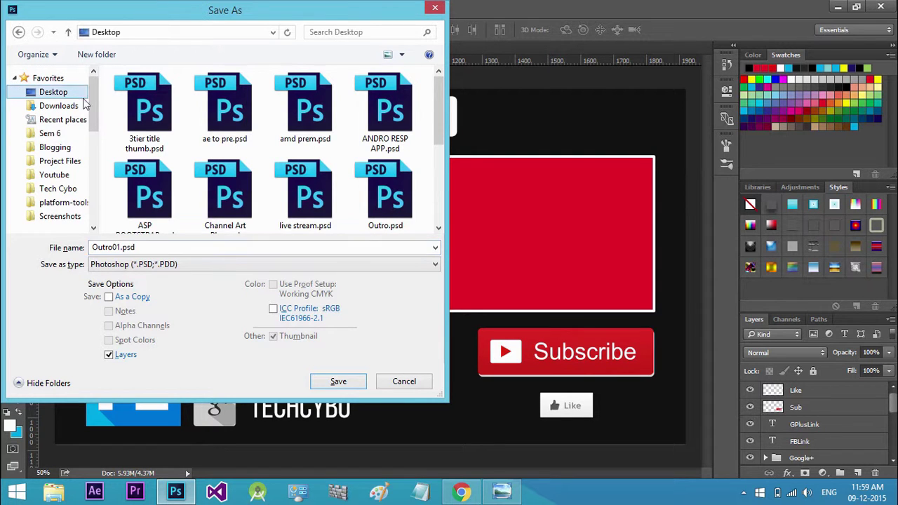
left_click(177, 264)
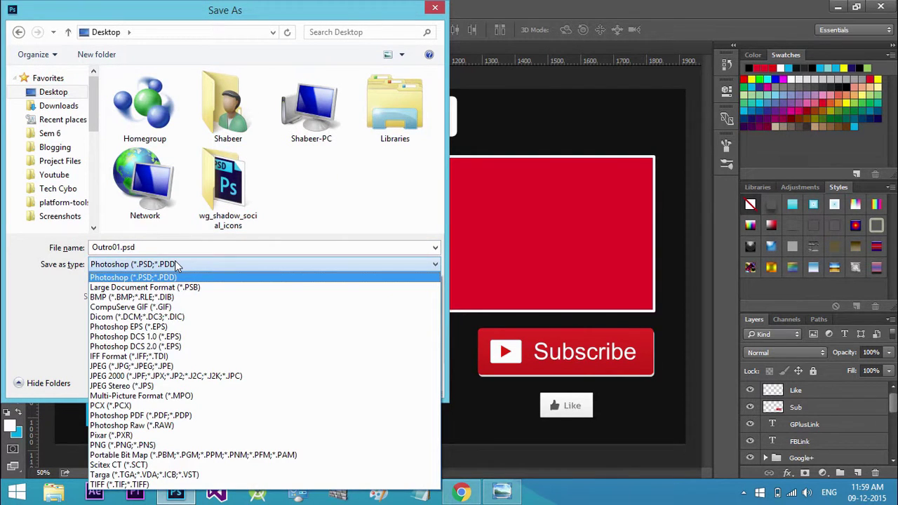
left_click(122, 446)
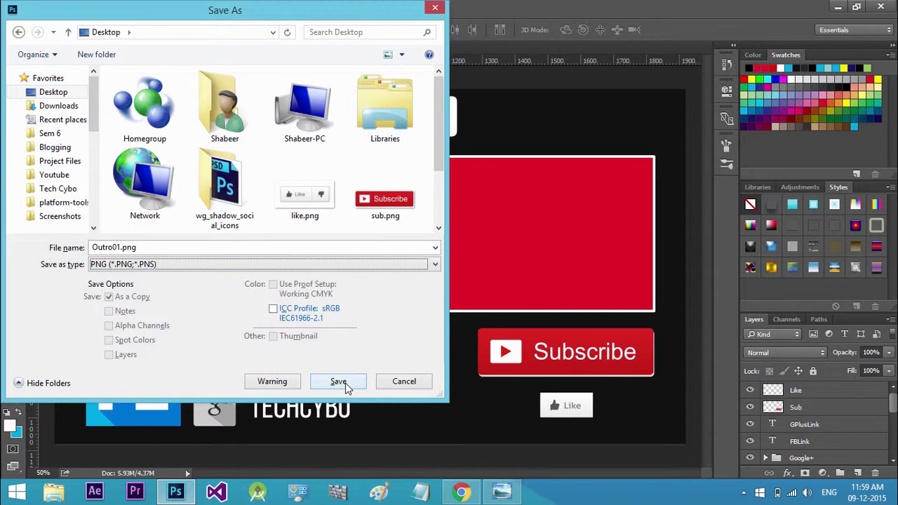
left_click(338, 381)
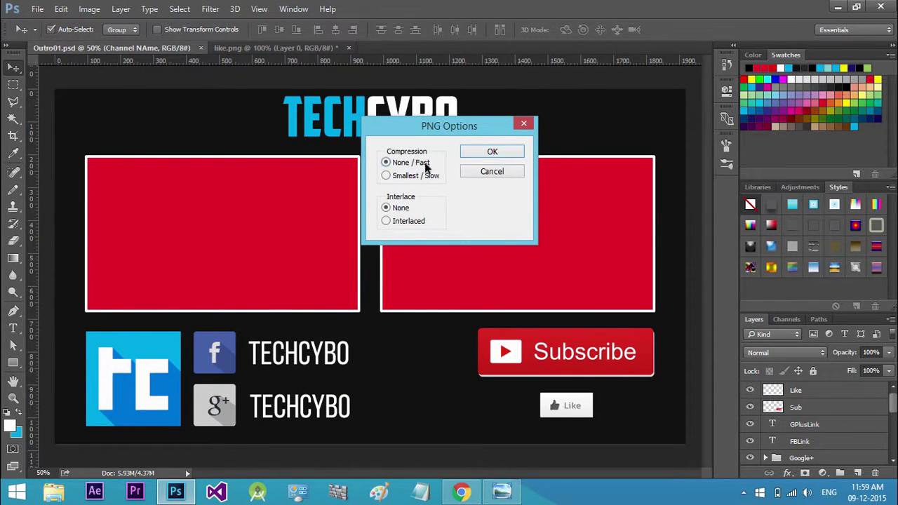
left_click(490, 153)
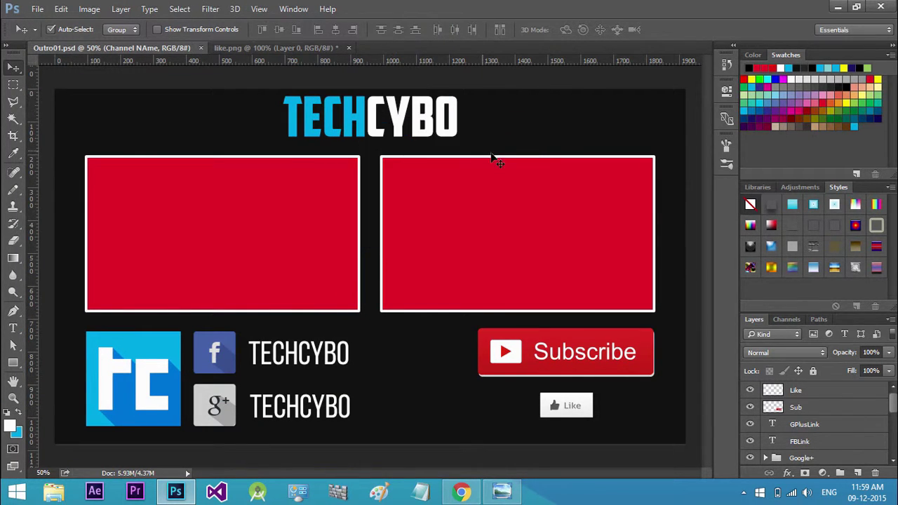